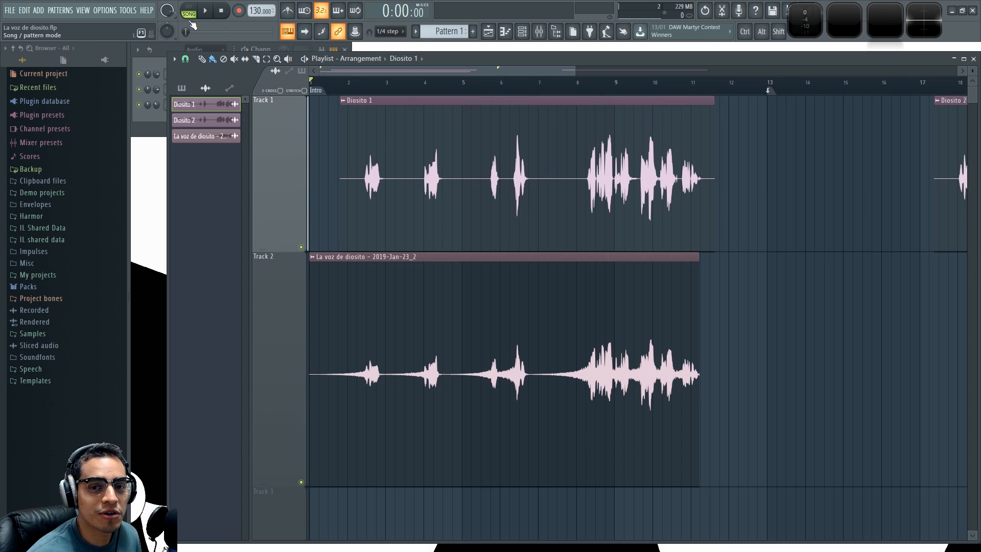
- Play the arrangement from the beginning to hear the finished voice effect on Tracks 1 and 2, and stop playback
left_click(210, 13)
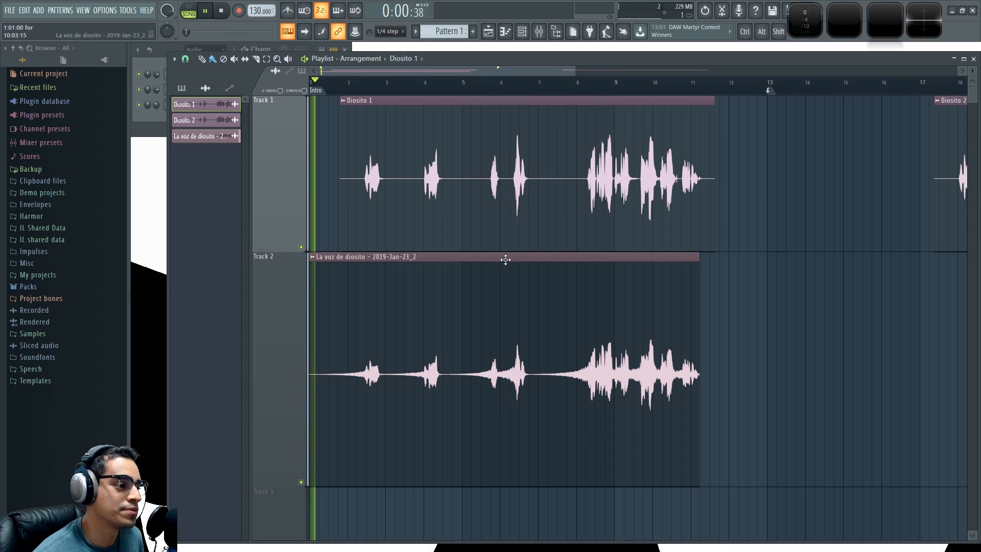
scroll(398, 299, "up", 2)
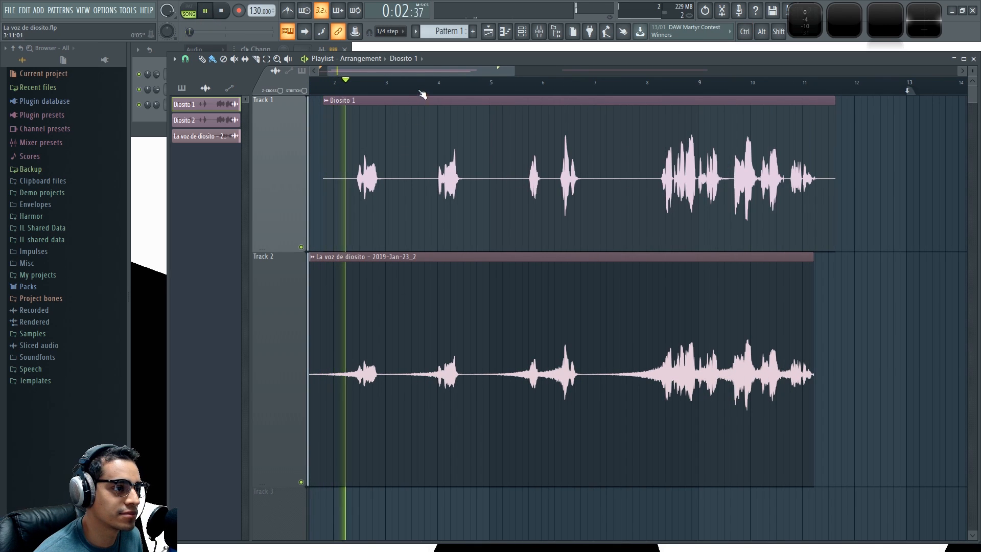
left_click_drag(436, 69, 411, 70)
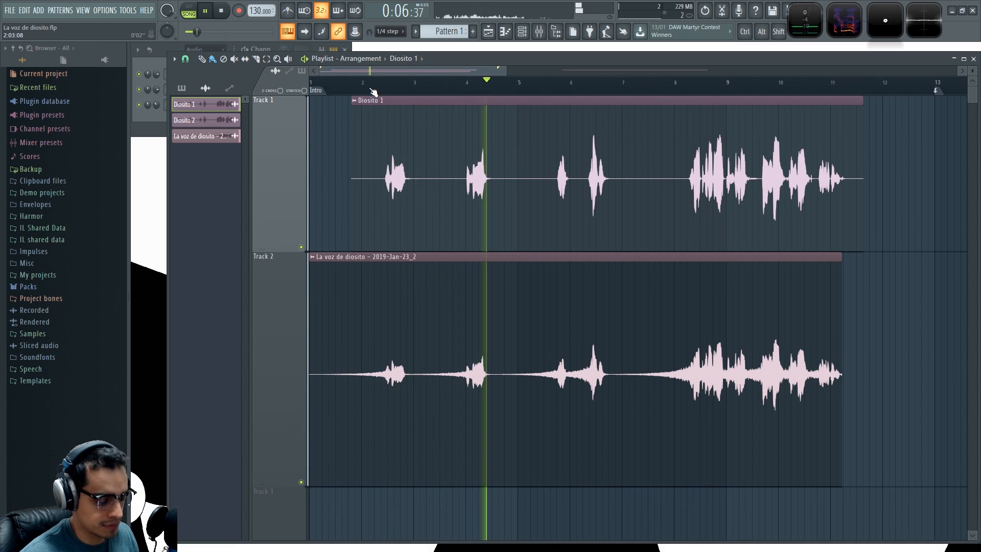
key("F9")
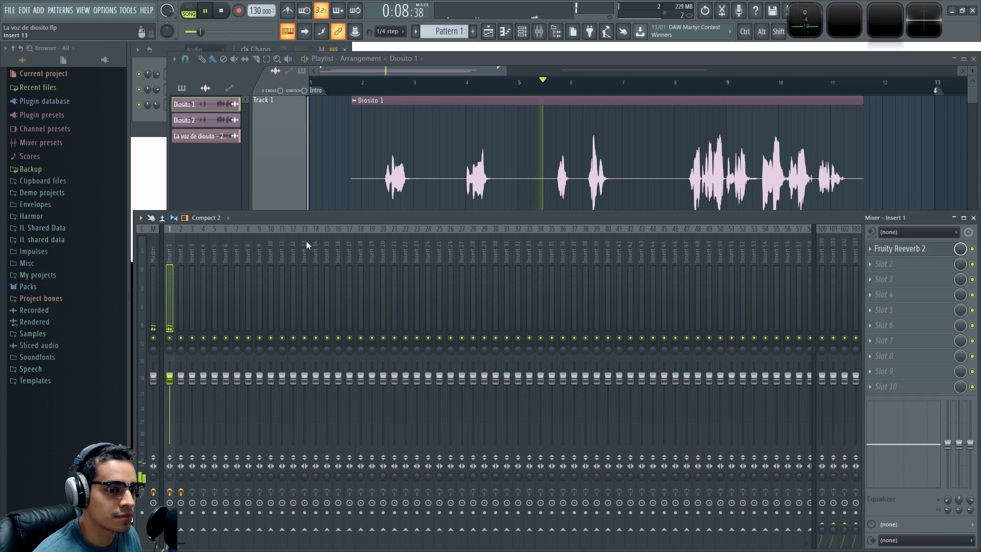
key("F9")
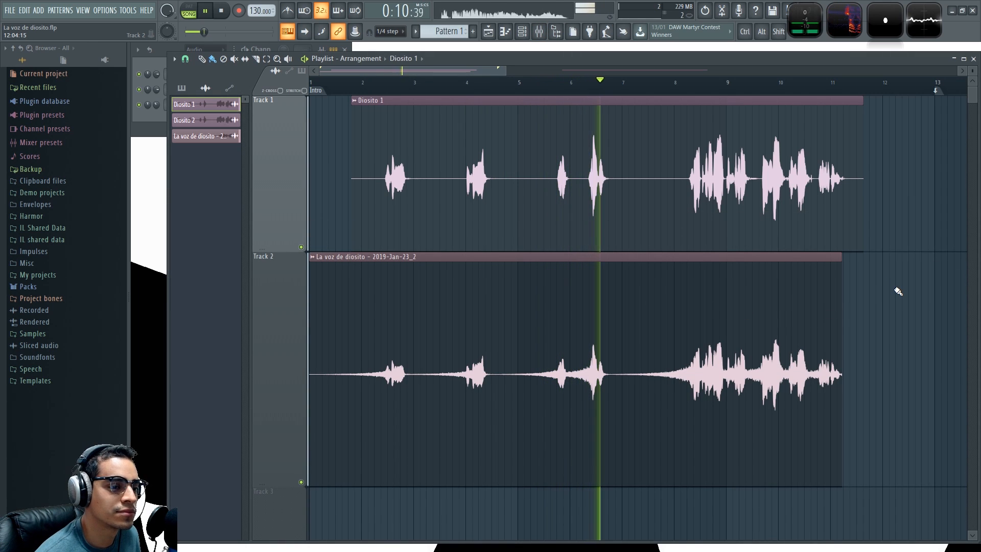
scroll(896, 292, "up", 1)
scroll(892, 291, "down", 1)
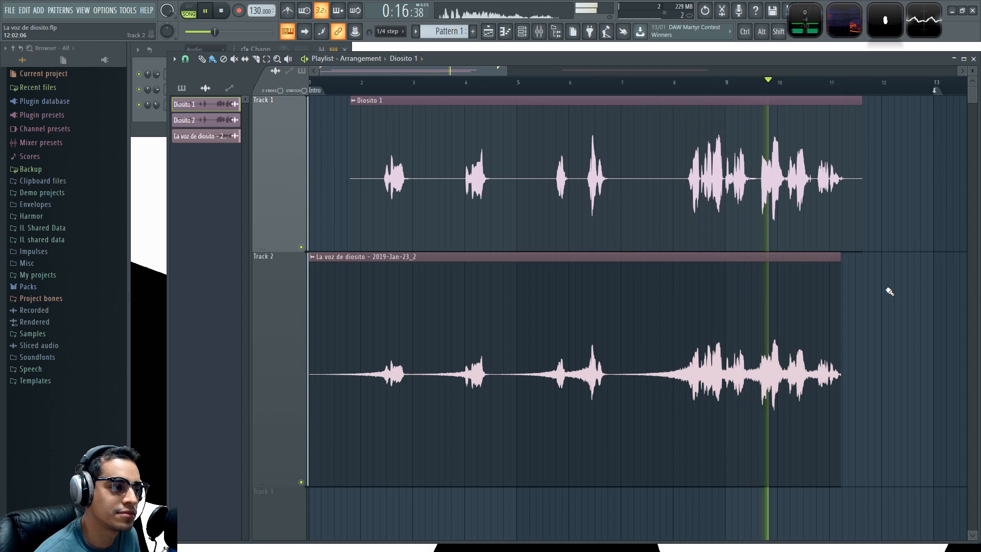
left_click(227, 15)
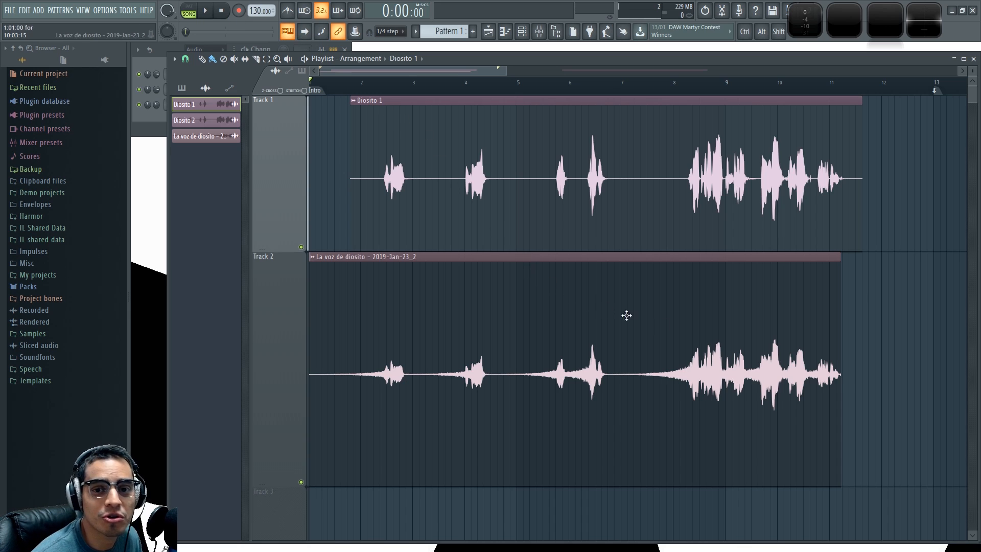
- Move the Diosito 2 clip on Track 1 slightly earlier, beside bar 17, and start playback from just before it
scroll(894, 327, "down", 1)
left_click_drag(898, 312, 320, 313)
scroll(619, 347, "down", 5)
left_click_drag(619, 347, 521, 358)
scroll(534, 294, "up", 2)
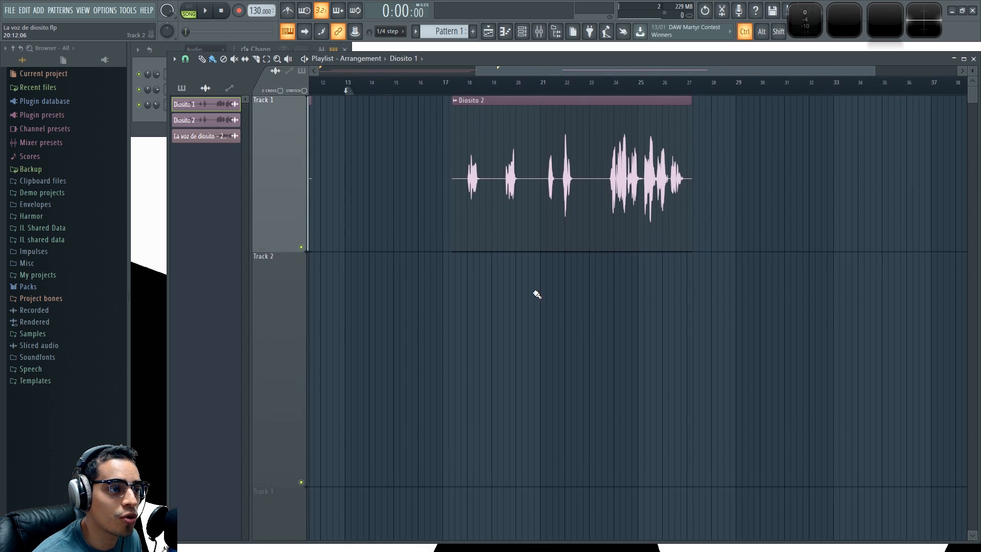
left_click_drag(498, 145, 486, 149)
scroll(460, 163, "up", 4)
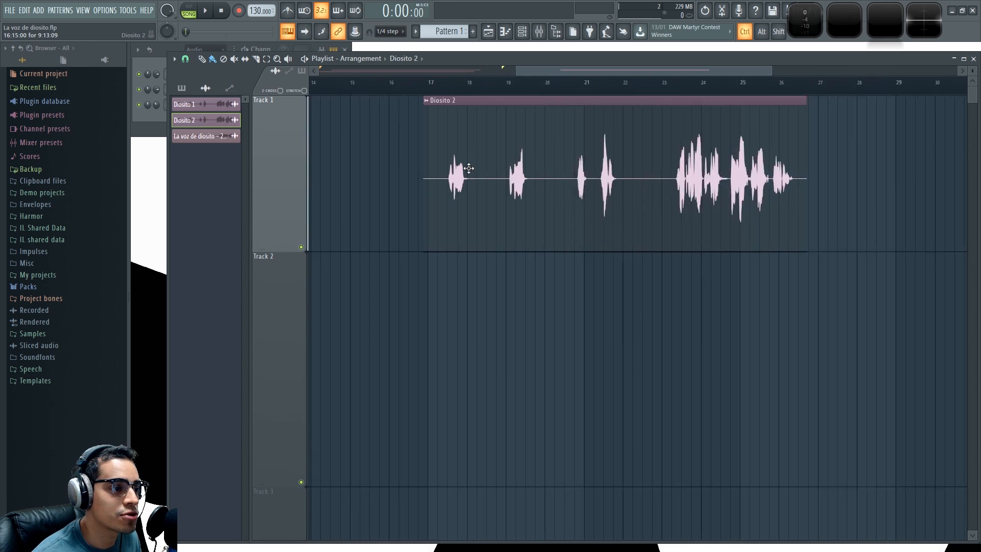
left_click(408, 90)
key("space")
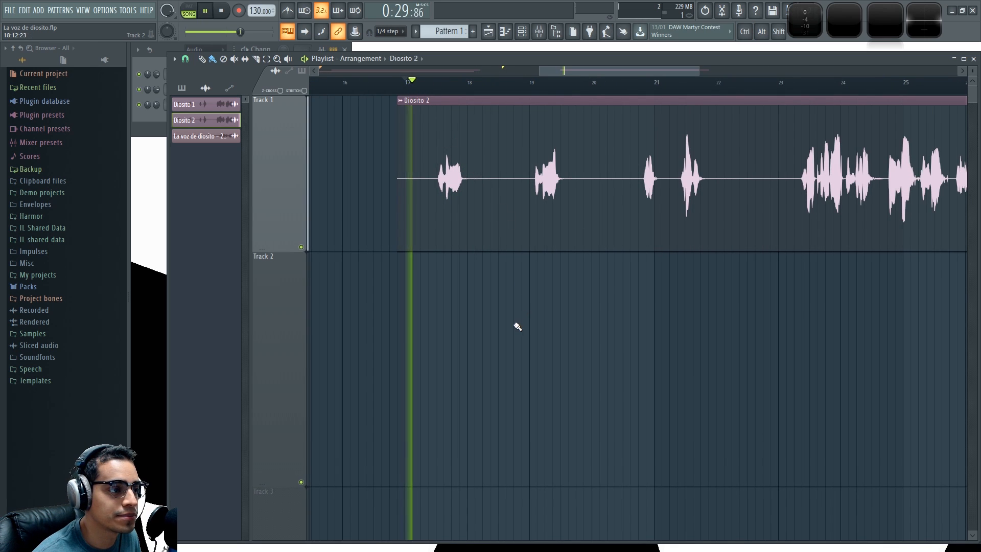
- Align the start of the Diosito 2 clip with bar 17 and stop playback
scroll(535, 291, "down", 2)
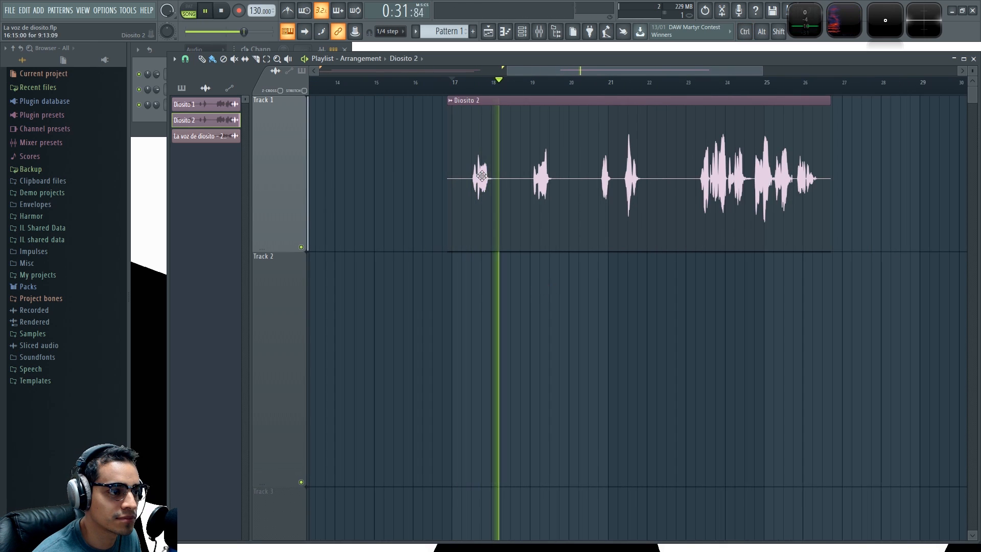
scroll(470, 182, "up", 2)
left_click_drag(470, 182, 475, 177)
scroll(556, 290, "down", 2)
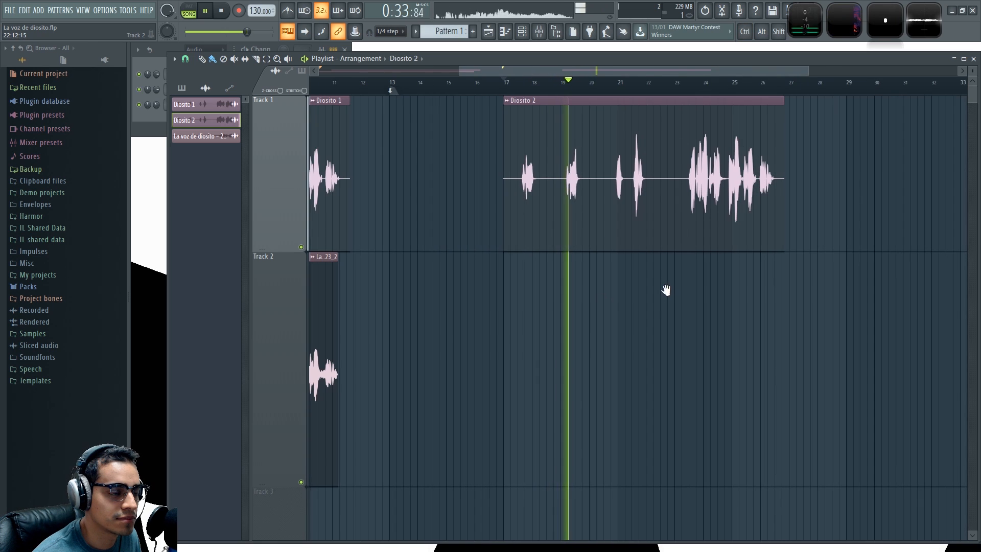
left_click_drag(666, 289, 599, 302)
scroll(511, 316, "up", 2)
key("space")
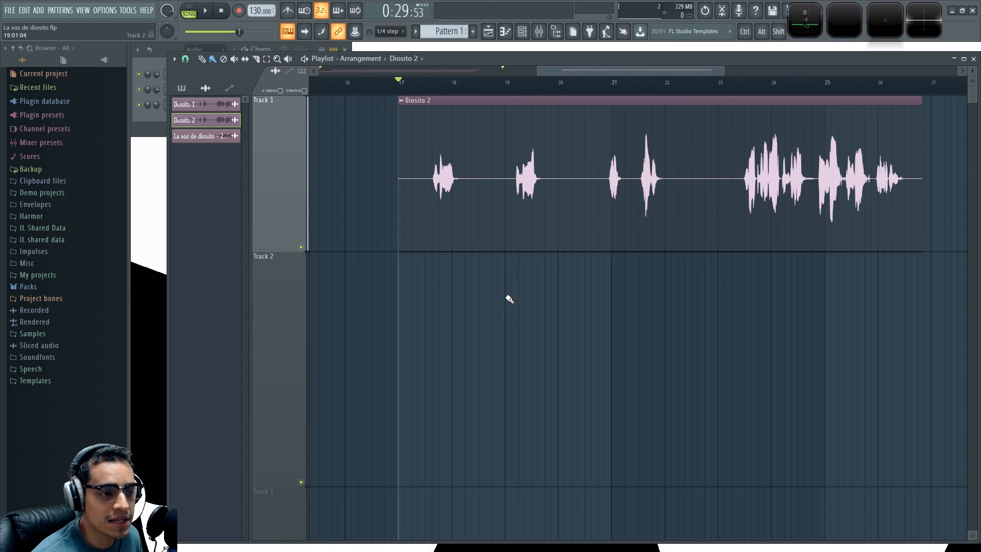
- Place the playhead just before bar 24 and set the Diosito 2 clip's time-stretching mode to e2 speech
left_click(759, 91)
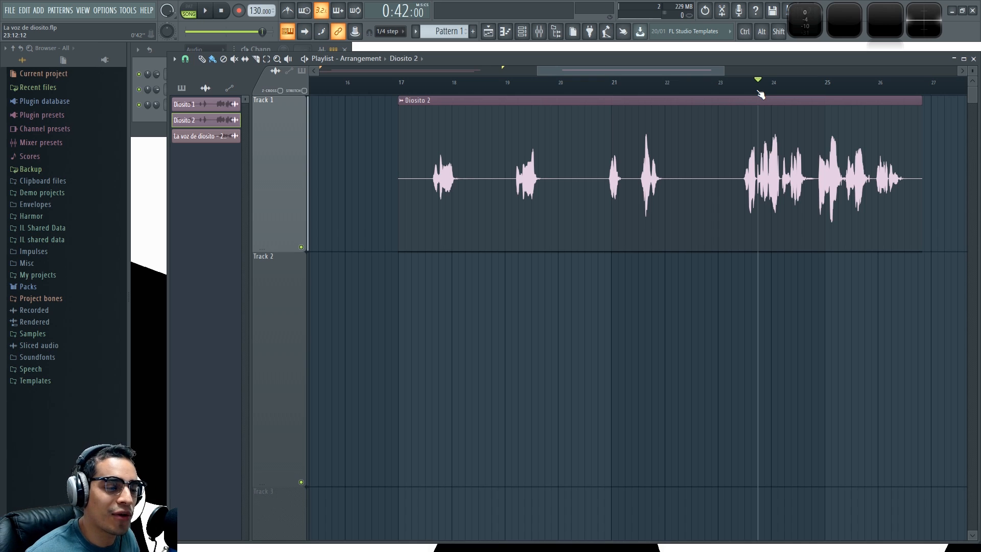
double_click(680, 160)
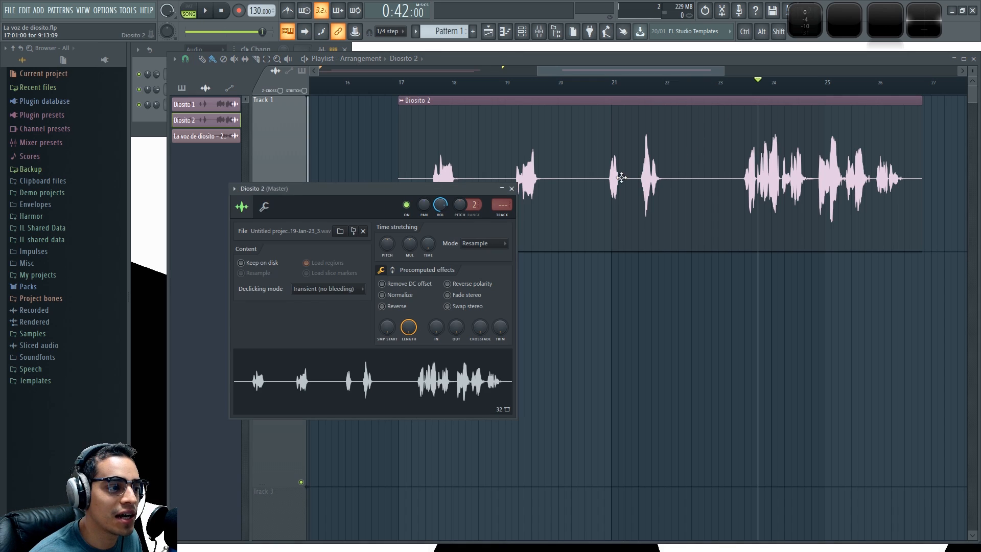
left_click_drag(409, 191, 597, 152)
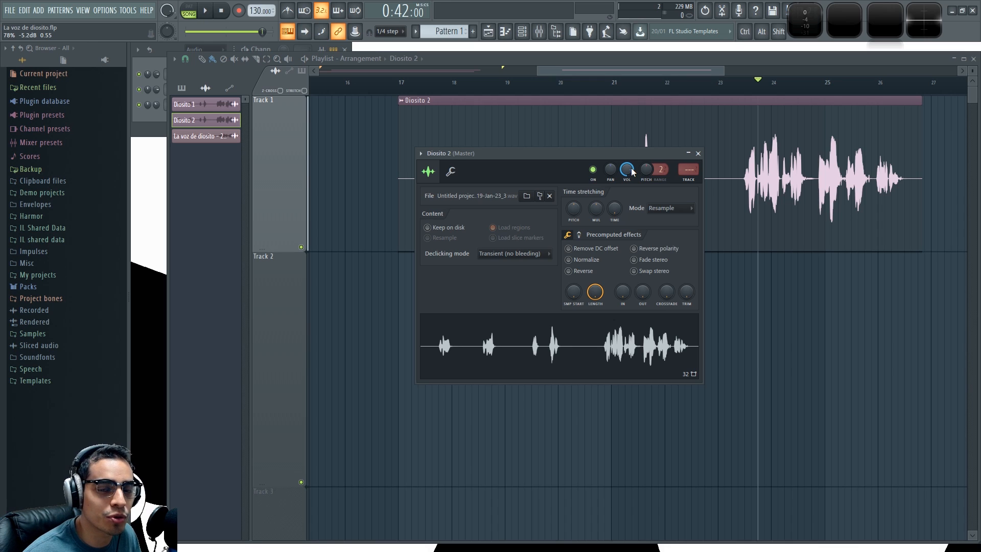
left_click(674, 209)
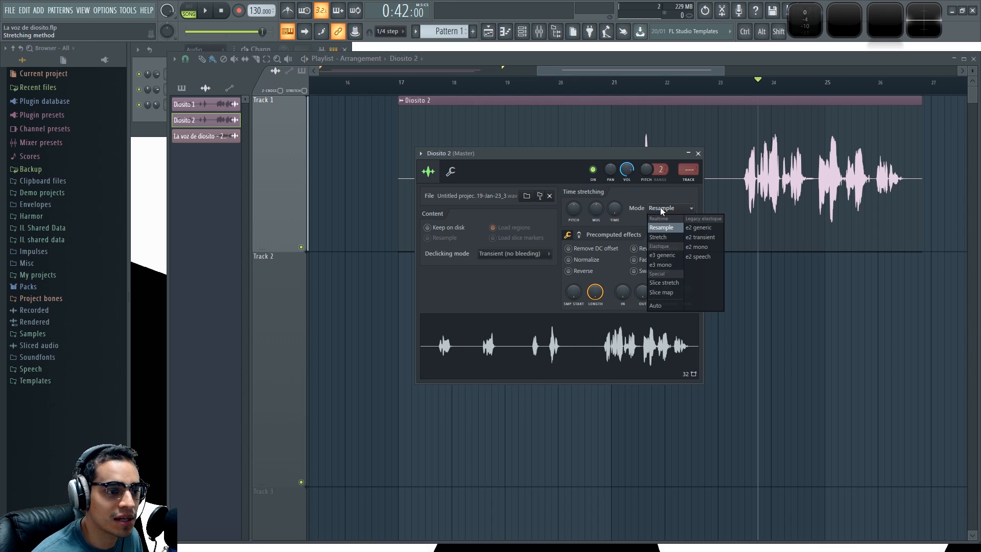
left_click(708, 257)
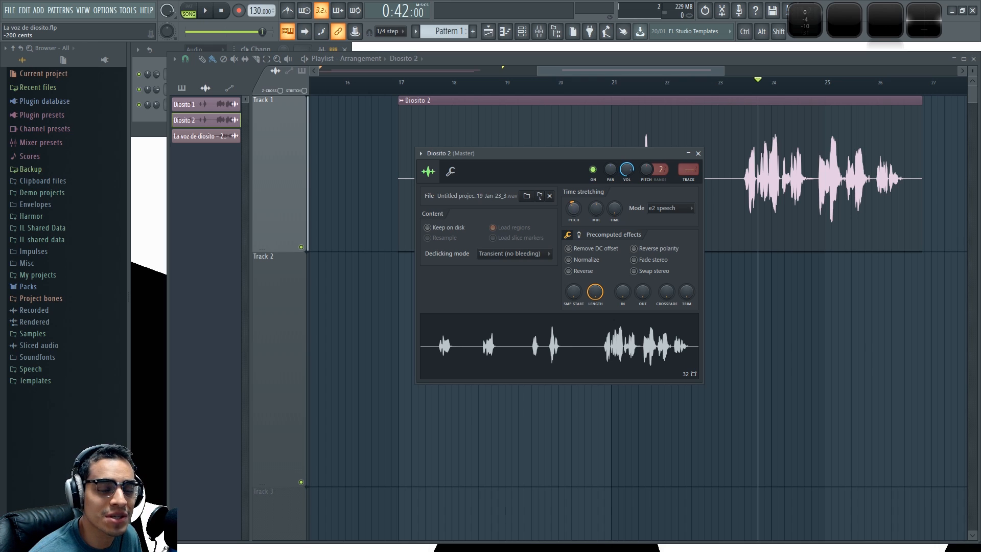
- Lower the Diosito 2 clip's pitch shift to about -278 cents, previewing the voice between adjustments, and close its settings
left_click_drag(574, 208, 575, 210)
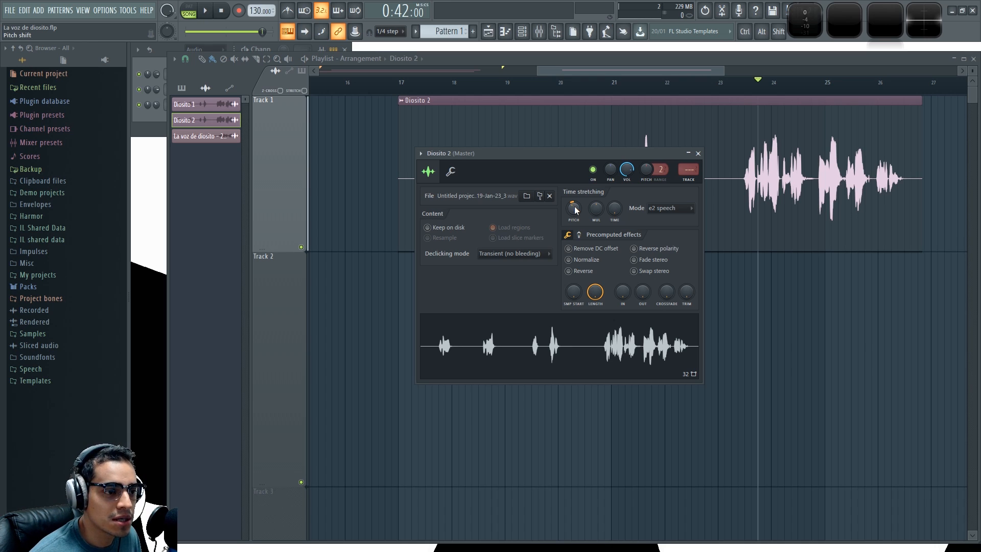
key("space")
key("space")
key("space")
key("space")
left_click_drag(575, 210, 575, 206)
key("space")
key("space")
key("space")
key("space")
left_click_drag(575, 210, 576, 207)
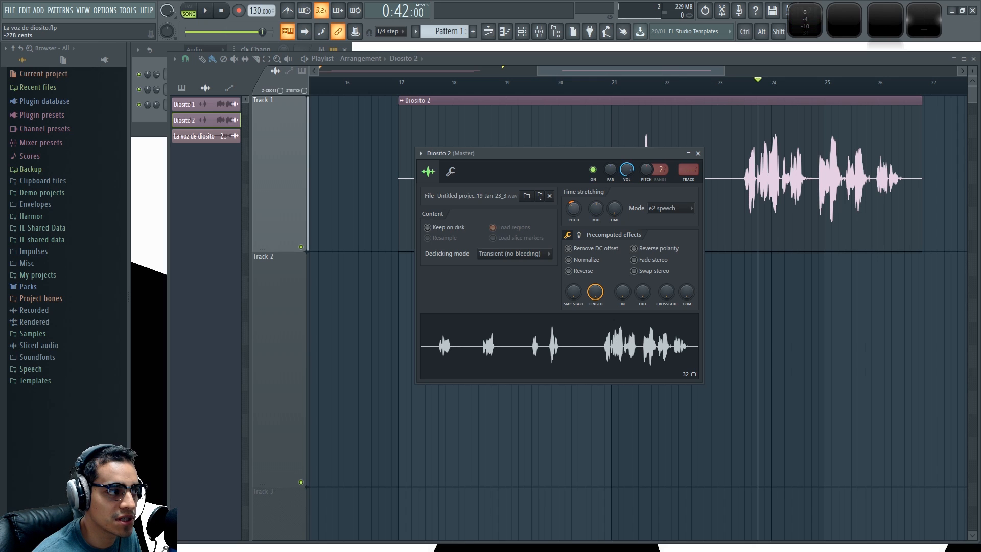
key("space")
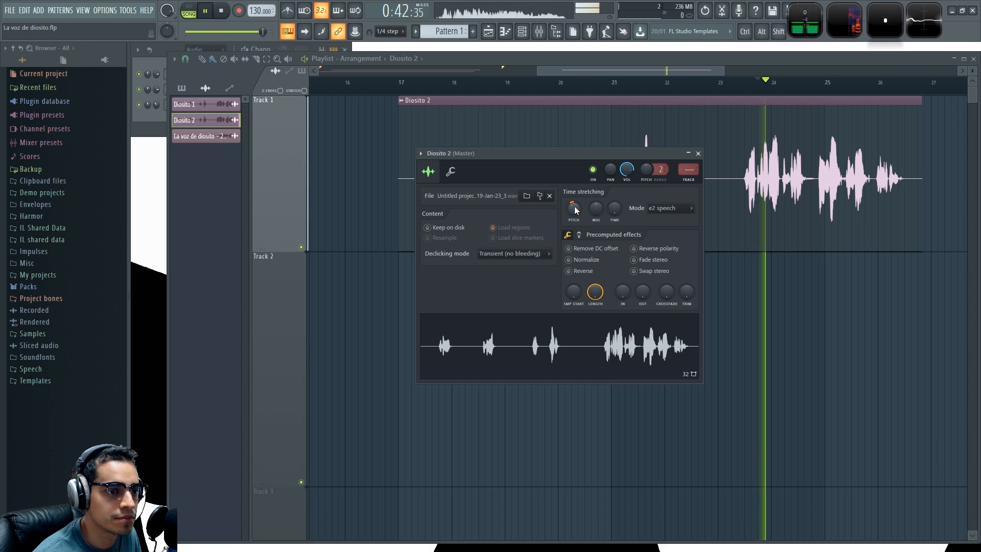
left_click(698, 153)
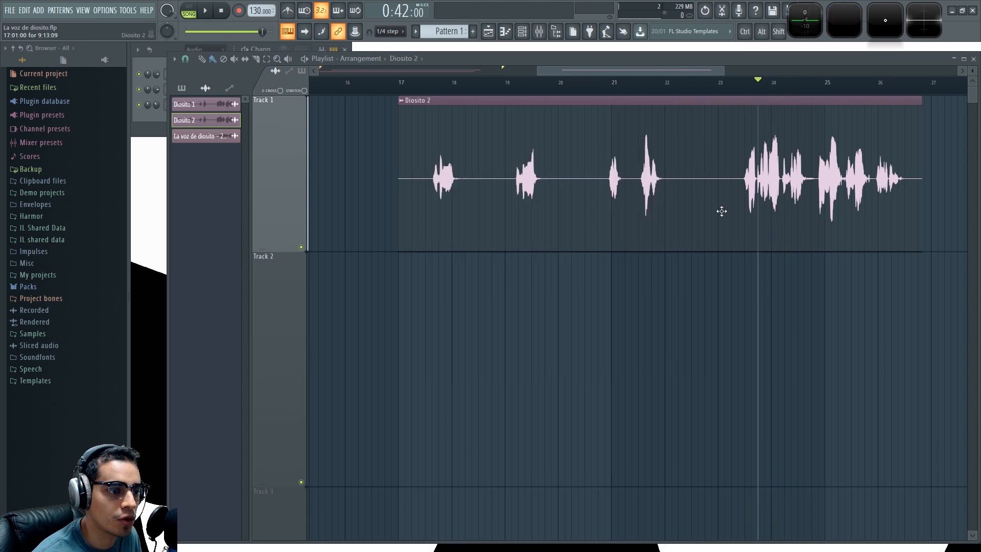
- Select the timeline range from bar 17 to bar 29, covering the Diosito 2 clip and some space after it
scroll(760, 357, "down", 2)
scroll(692, 331, "up", 2)
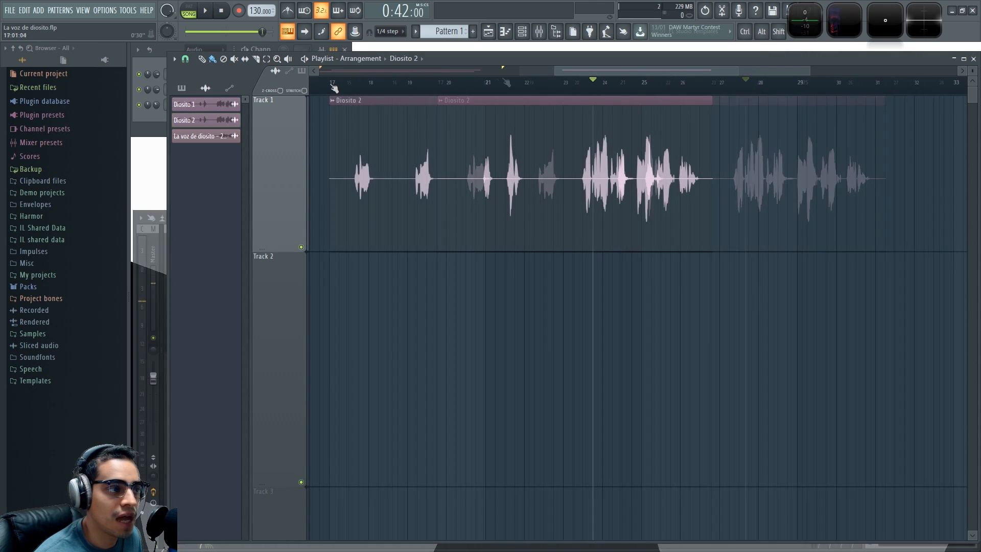
left_click_drag(333, 87, 811, 126)
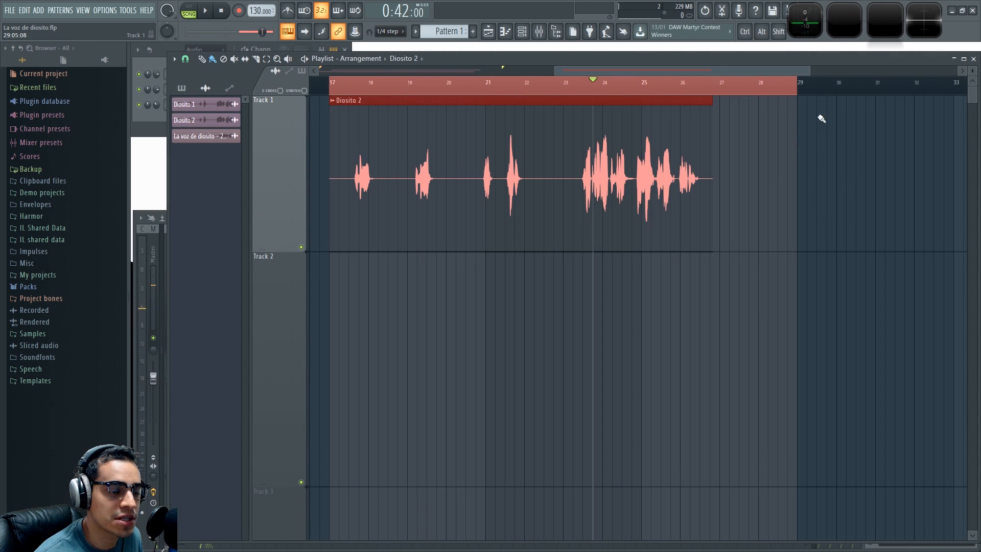
- Reverse the Diosito 2 audio clip with its precomputed effects and close the clip settings
double_click(578, 143)
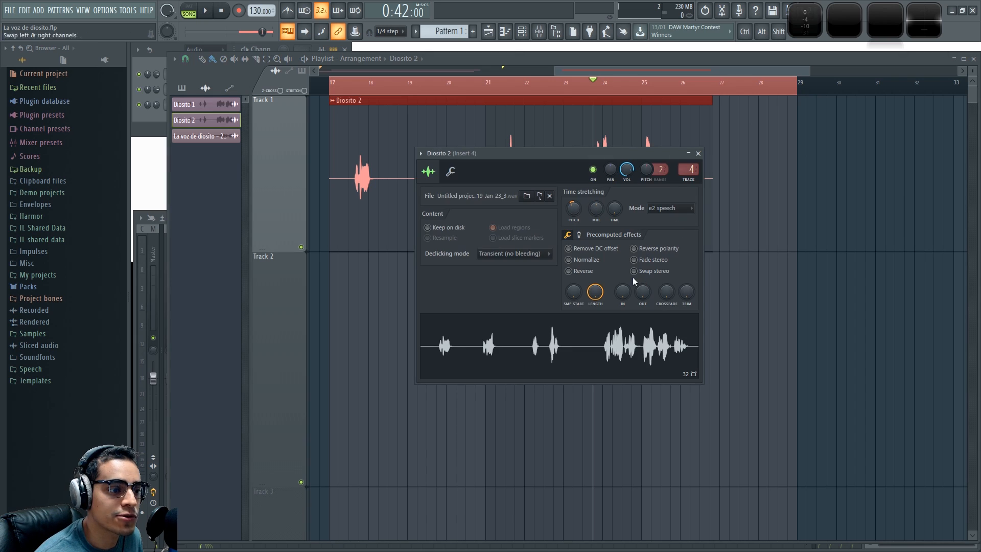
left_click(580, 273)
left_click(698, 155)
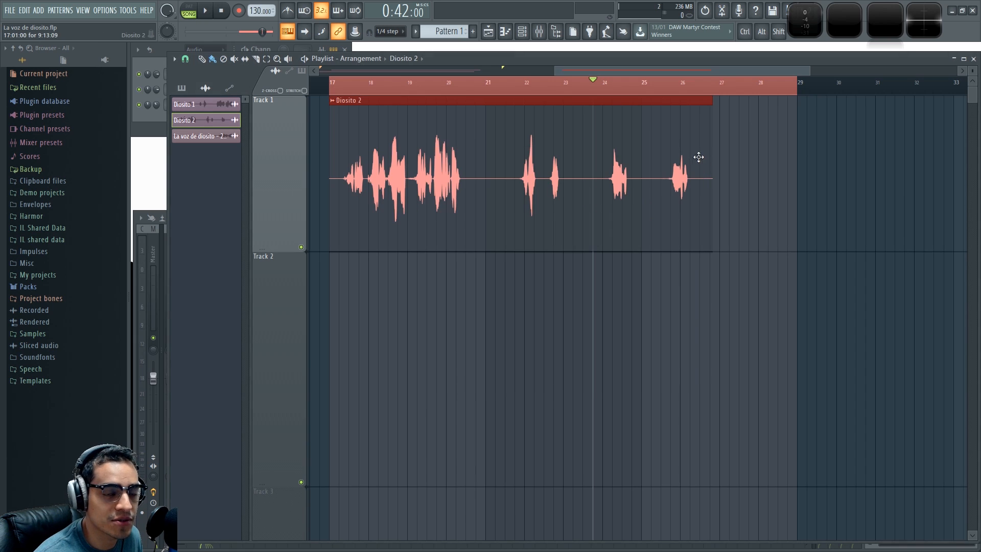
- Load Fruity Reeverb 2 in slot 1 of mixer Insert 4 and preview the reverb on the reversed voice
key("F9")
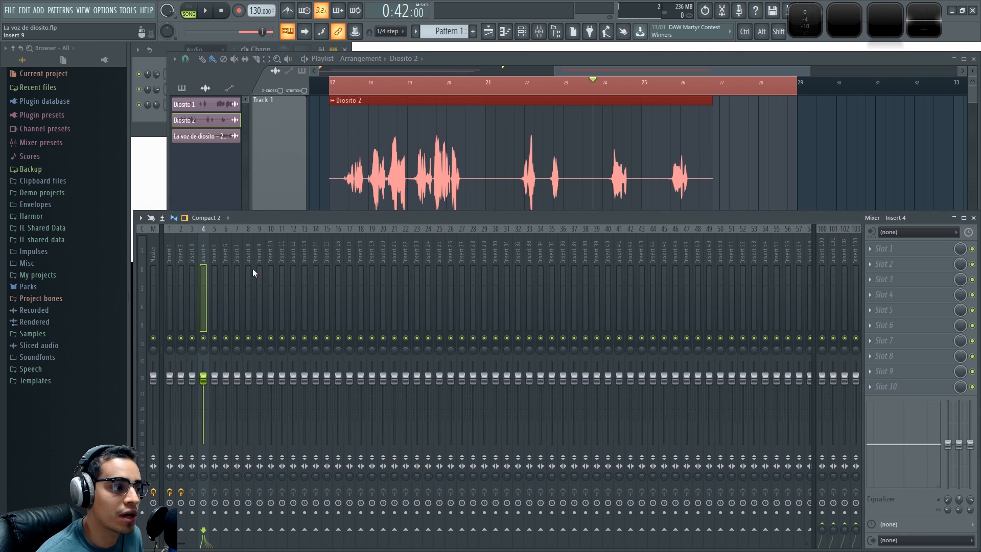
left_click(869, 250)
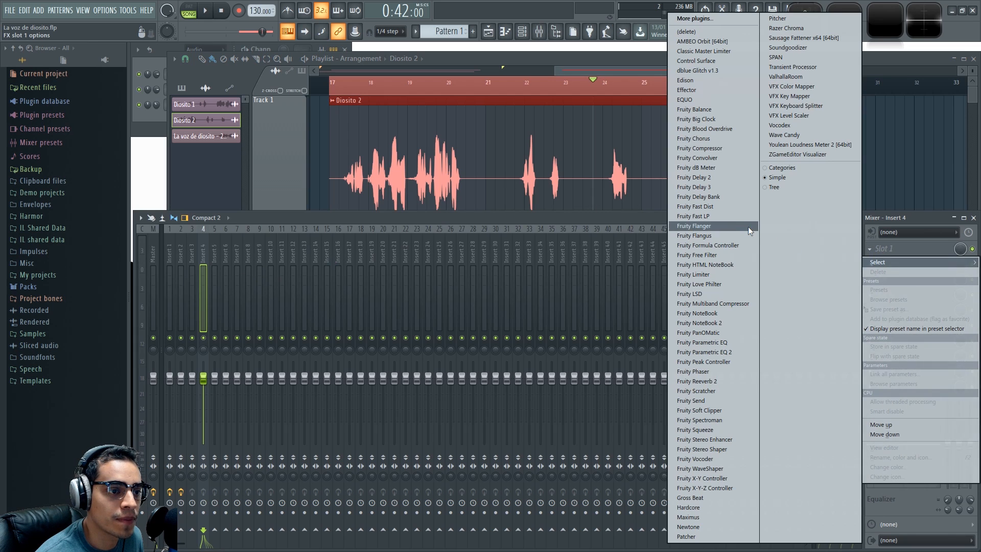
left_click(699, 381)
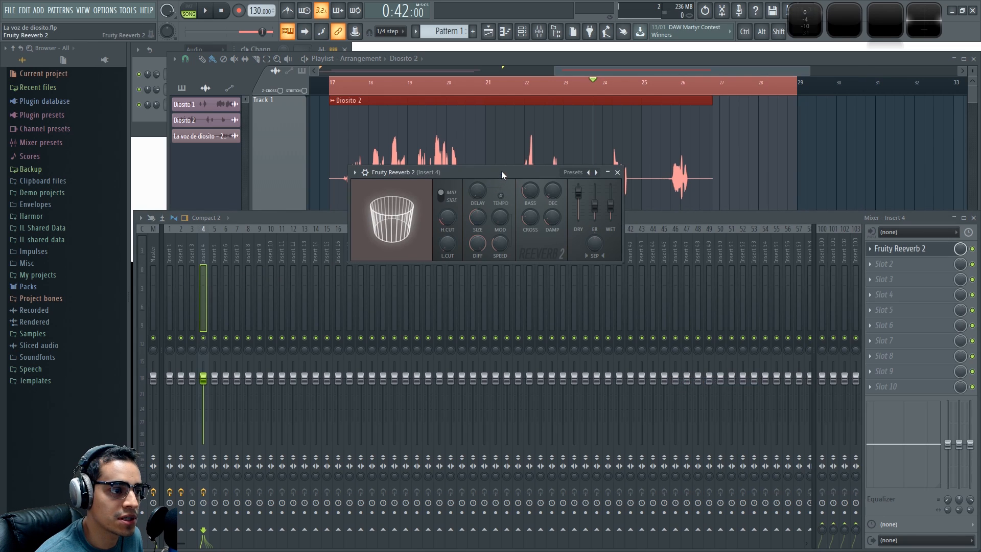
left_click_drag(502, 170, 511, 168)
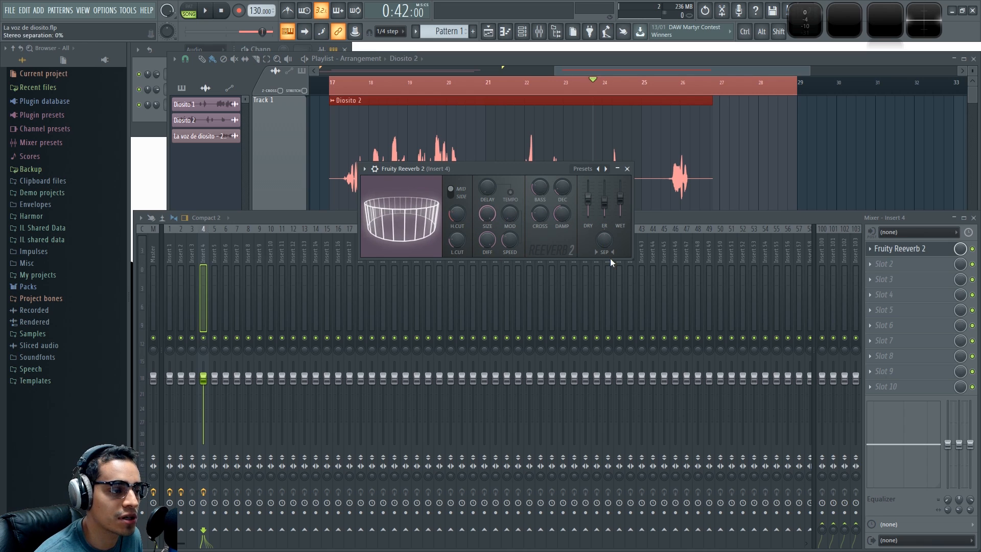
key("space")
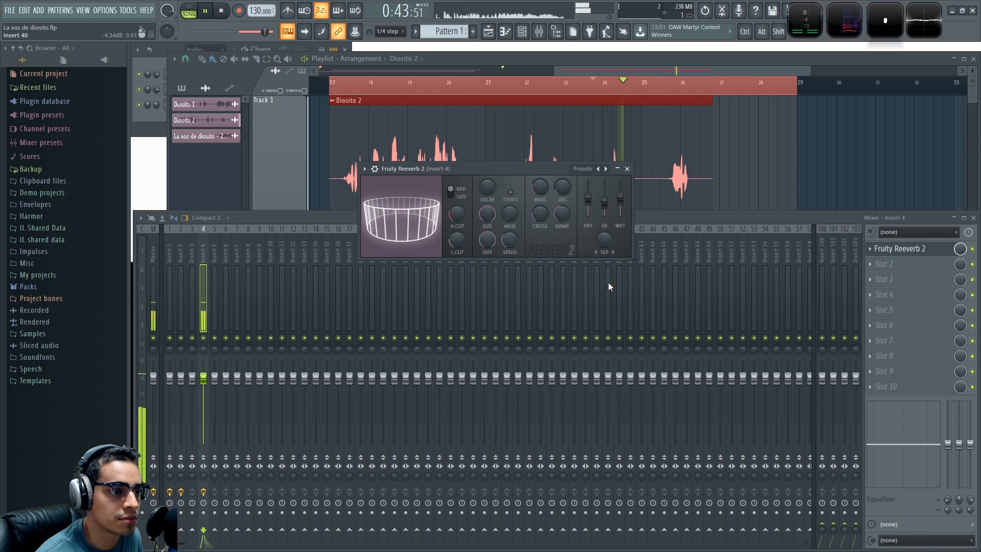
key("space")
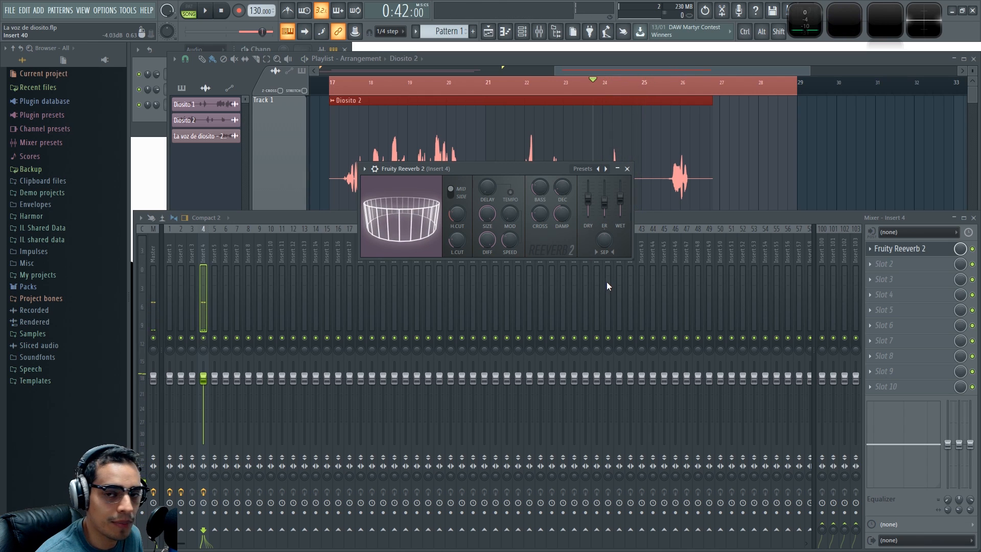
- Load Edison in slot 3 of mixer Insert 4, after the reverb, and open its window
left_click(873, 279)
left_click(710, 82)
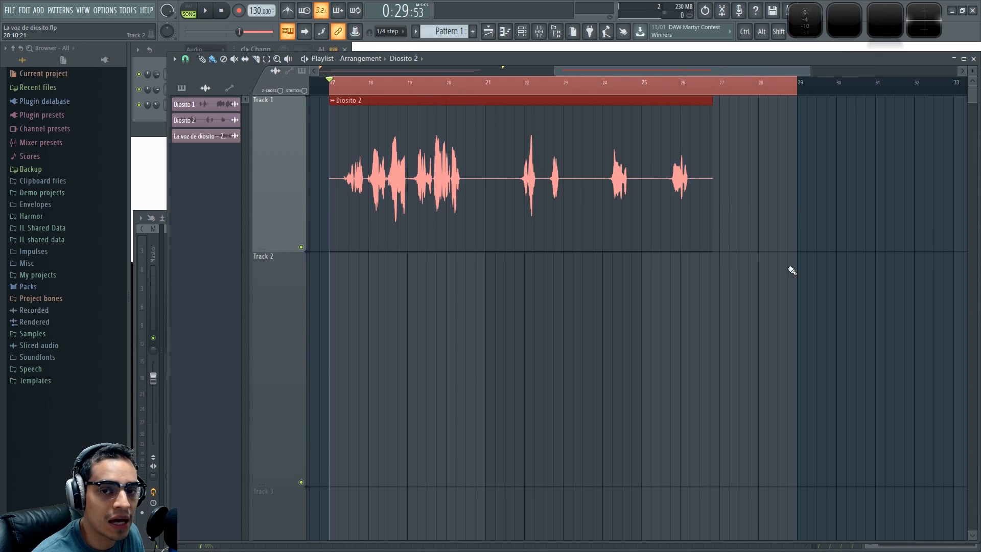
key("F9")
left_click(901, 283)
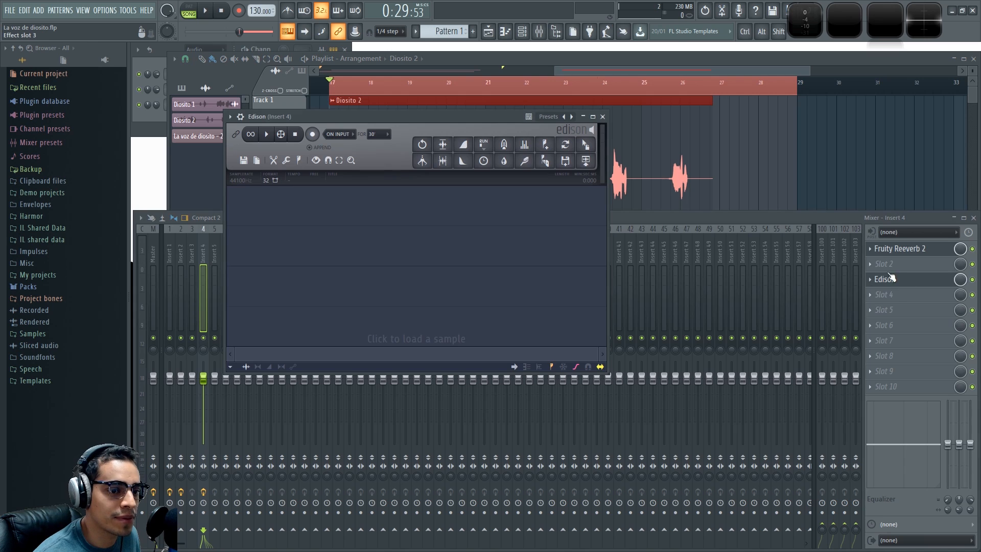
- Record the reversed Diosito 2 voice with its reverb into Edison while the song plays from bar 17, including the reverb tail
left_click_drag(435, 121, 482, 233)
left_click(360, 246)
key("space")
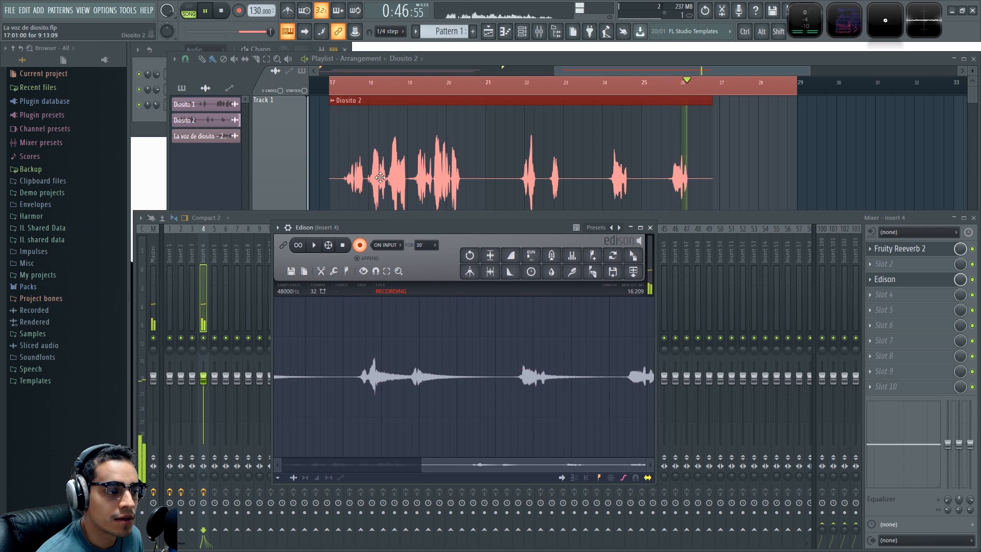
left_click(345, 247)
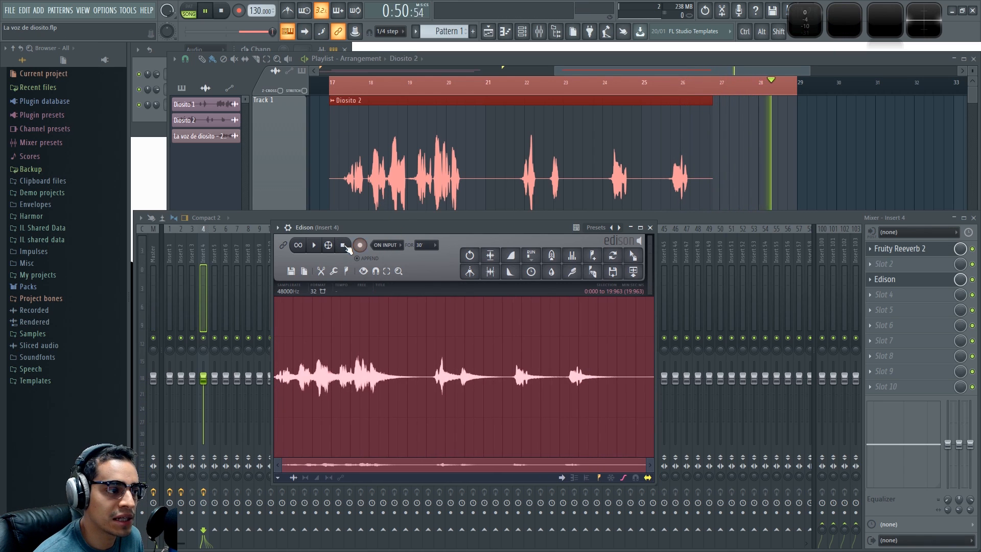
key("space")
- Enlarge the Edison window and preview the start of the recorded voice
left_click_drag(470, 227, 464, 144)
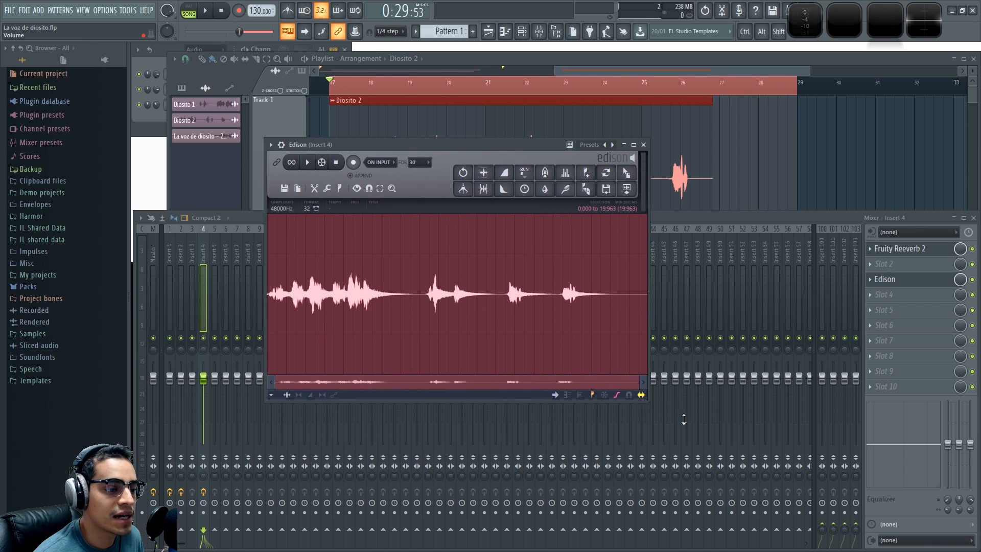
left_click_drag(652, 402, 749, 475)
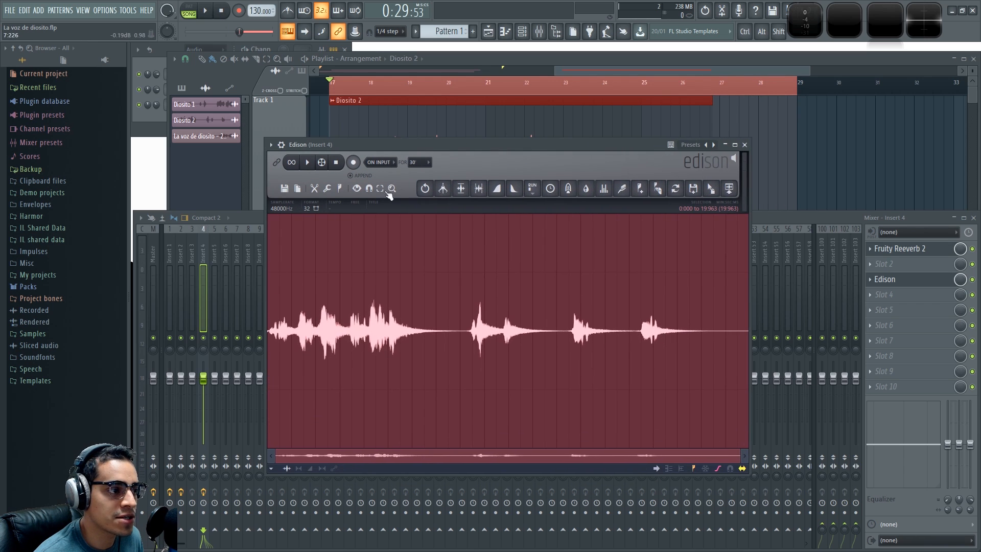
left_click(310, 163)
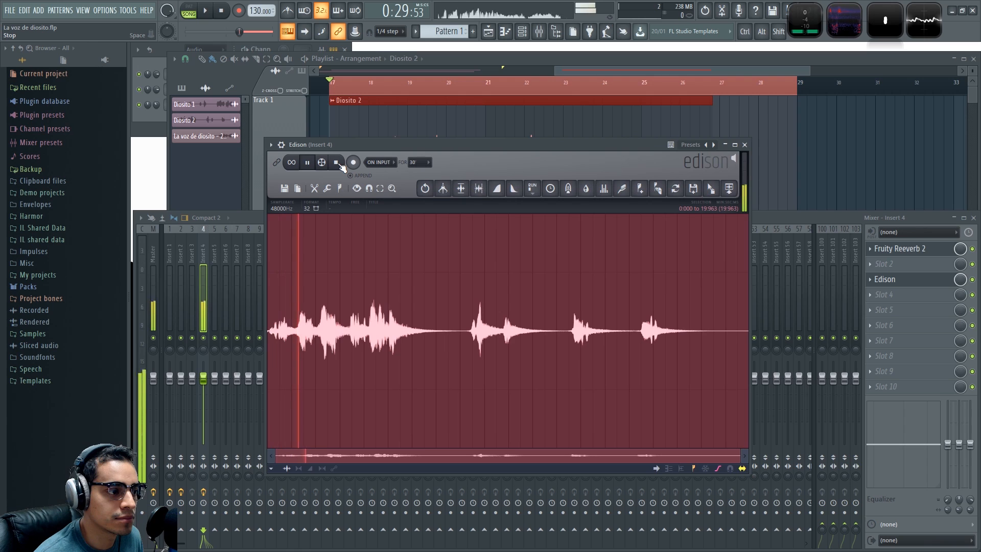
left_click(336, 163)
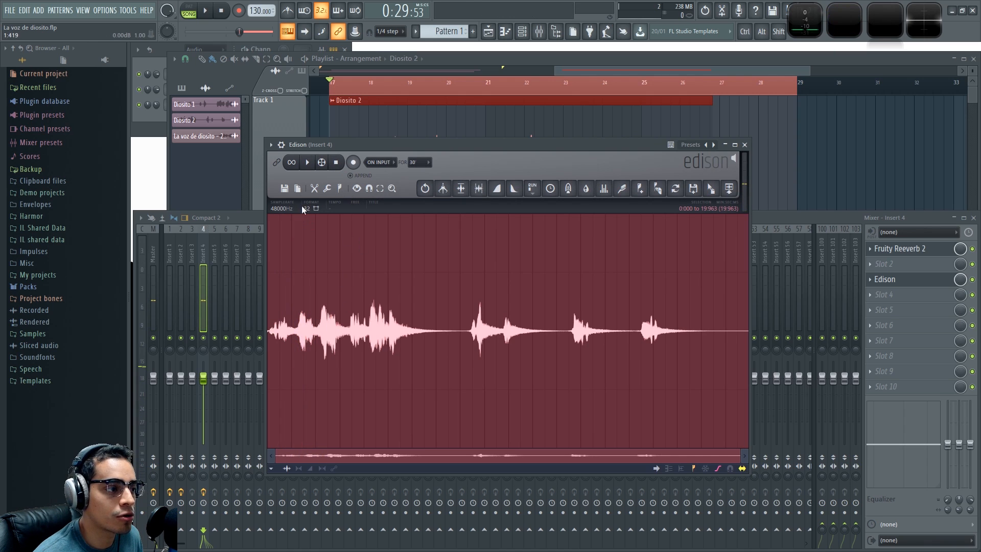
- Reverse the whole recording in Edison and preview the result
left_click(327, 189)
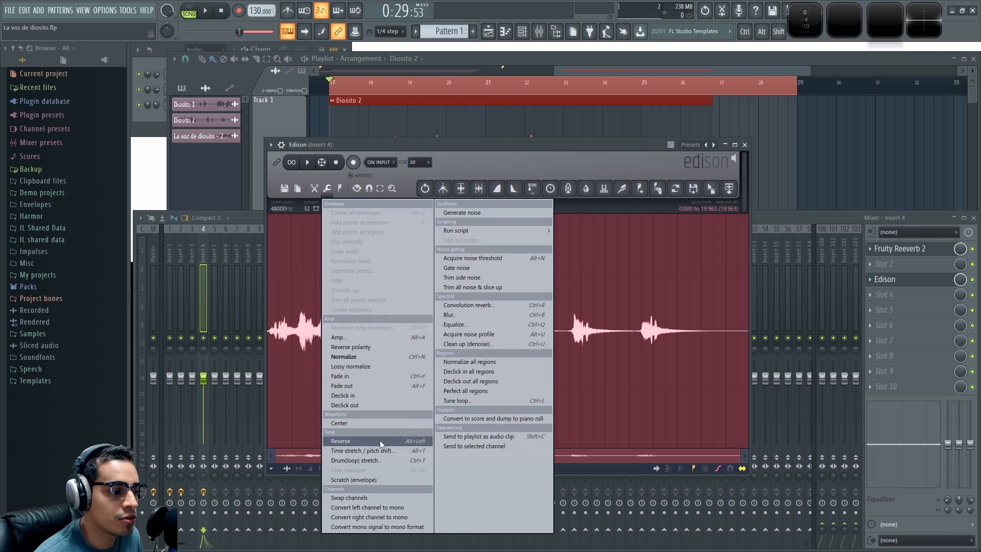
left_click(346, 441)
left_click(309, 163)
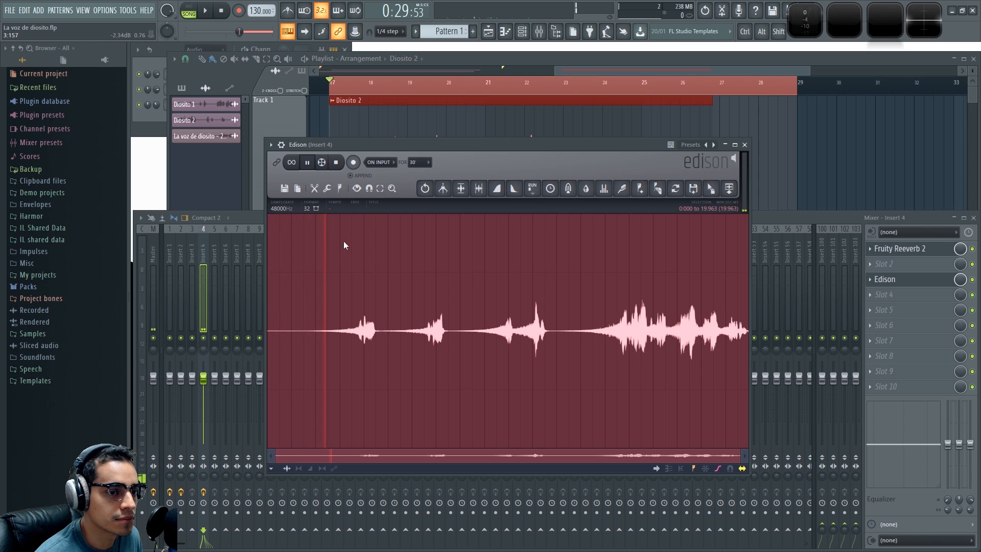
left_click(338, 163)
- Place the reversed Edison recording on playlist Track 2, beneath the Diosito 2 clip
left_click_drag(714, 194, 764, 153)
left_click_drag(656, 309, 409, 324)
- Turn off the Reverse effect on the Diosito 2 clip and close its settings
left_click(437, 160)
double_click(437, 160)
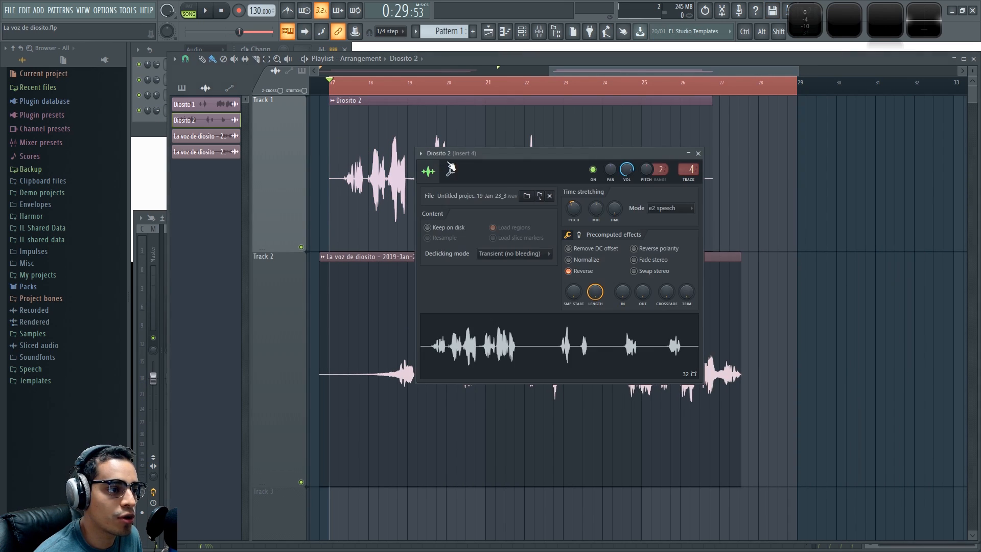
left_click(583, 272)
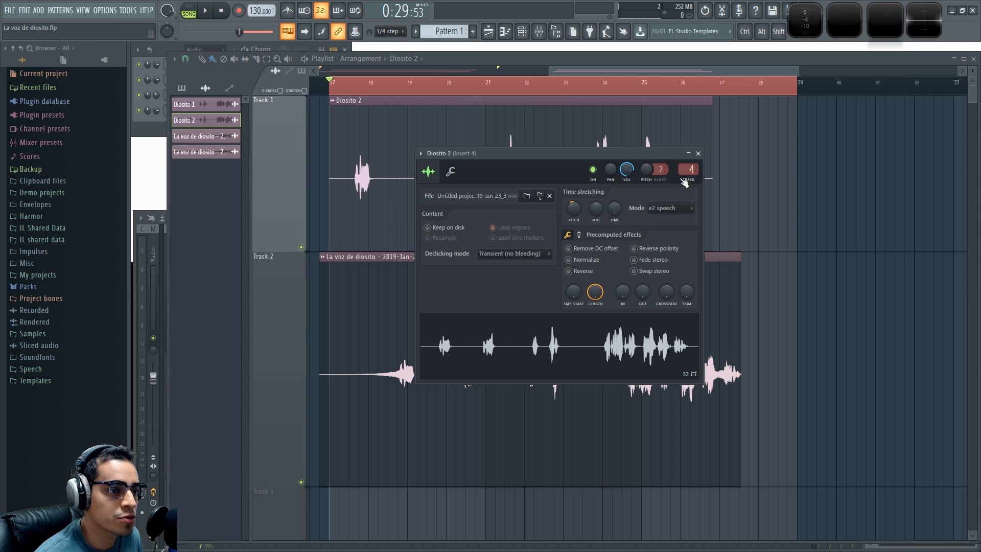
left_click(698, 154)
- Shift the recorded clip on Track 2 earlier so its voice peaks line up with the Diosito 2 waveform
left_click_drag(532, 320, 503, 326)
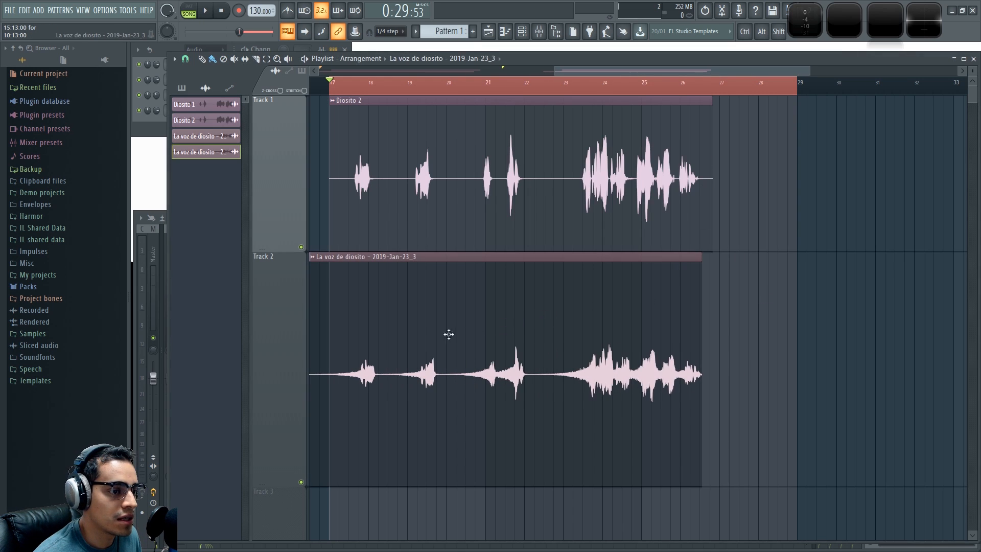
scroll(464, 336, "up", 5)
scroll(464, 357, "up", 6)
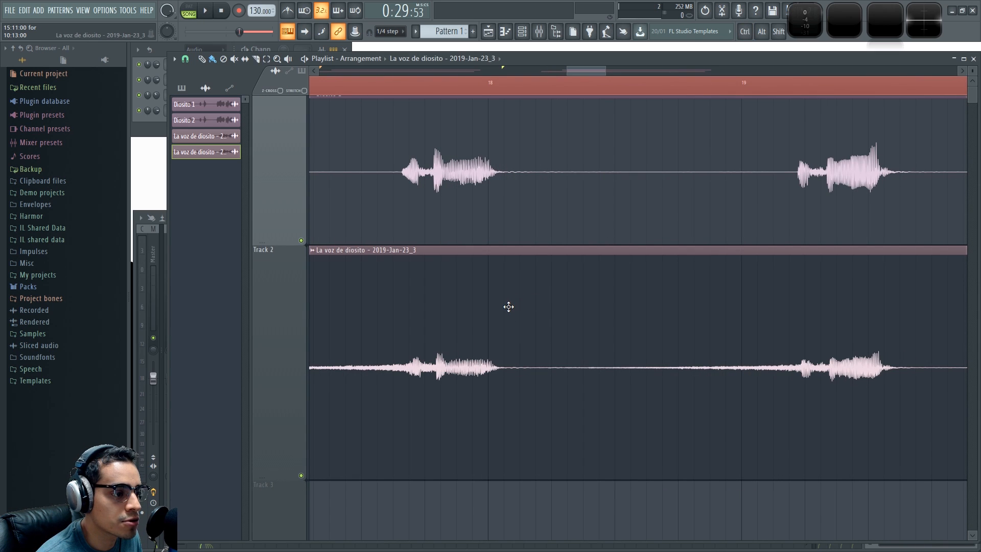
- Lower the volume of the recorded clip on Track 2 and check the mixer routing of Diosito 2
double_click(543, 324)
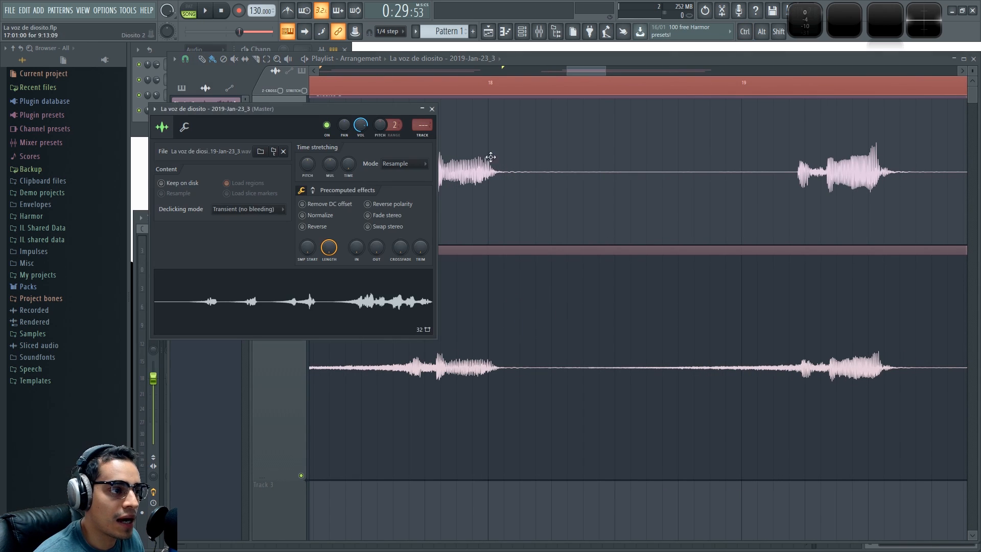
left_click_drag(361, 127, 360, 152)
double_click(594, 133)
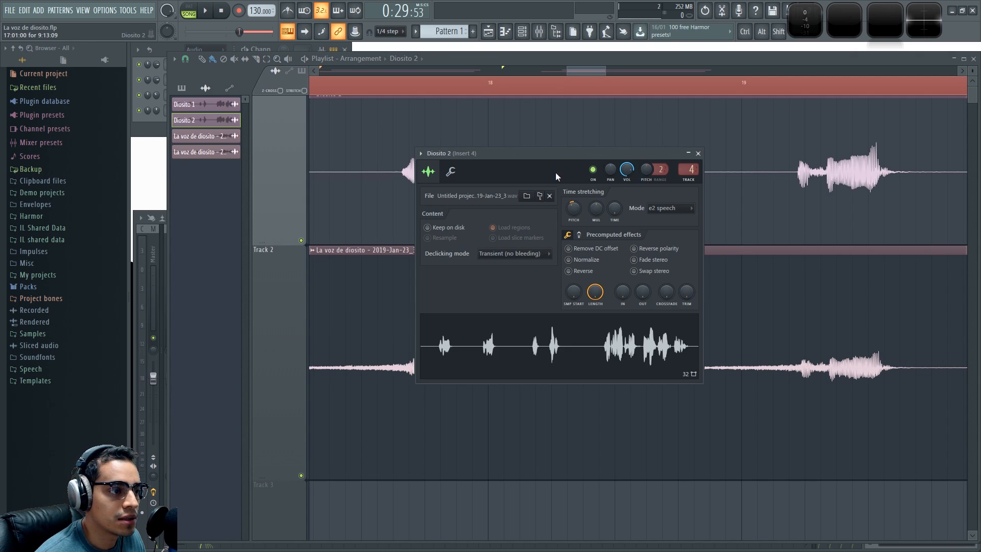
left_click(697, 153)
key("F9")
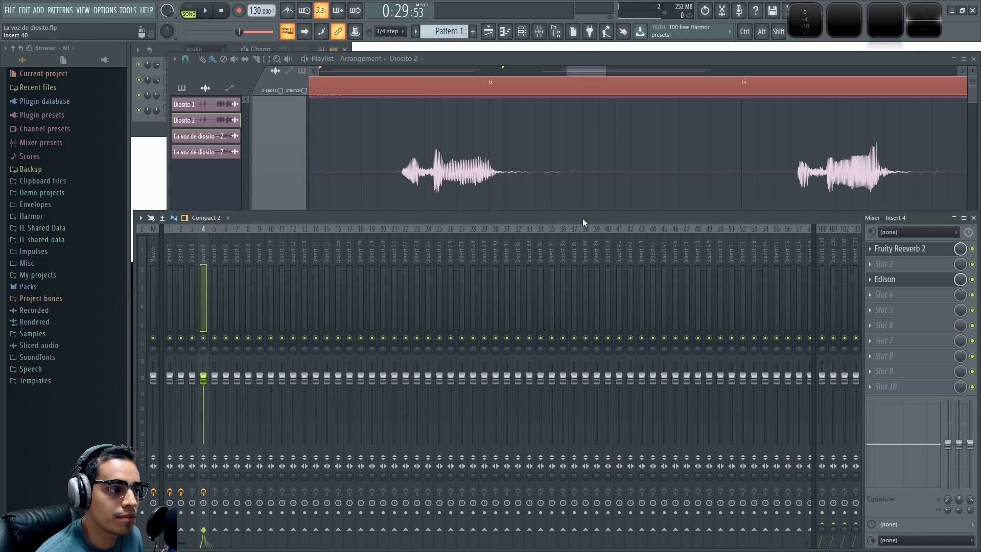
- Route the recorded clip on Track 2 to mixer track 4, the same one Diosito 2 uses
double_click(475, 156)
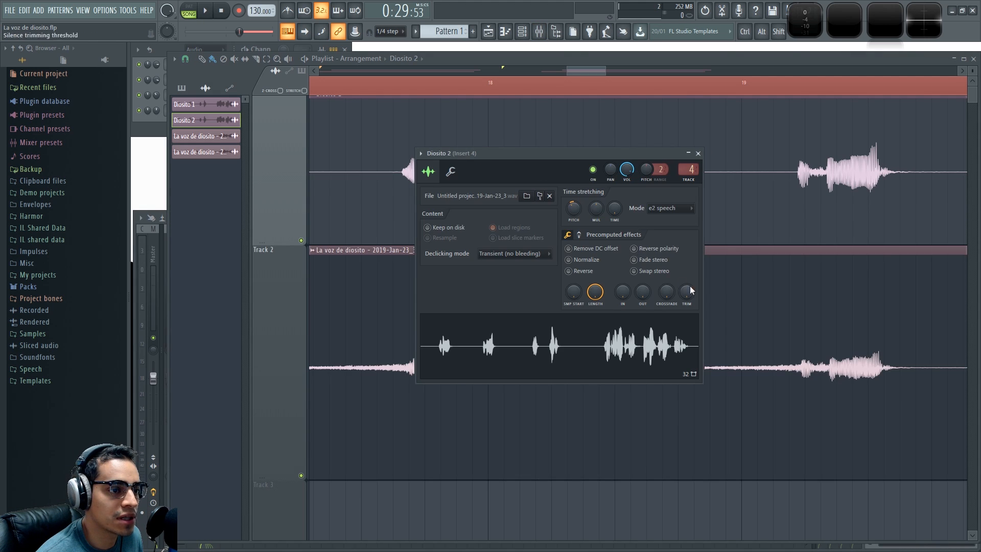
double_click(777, 331)
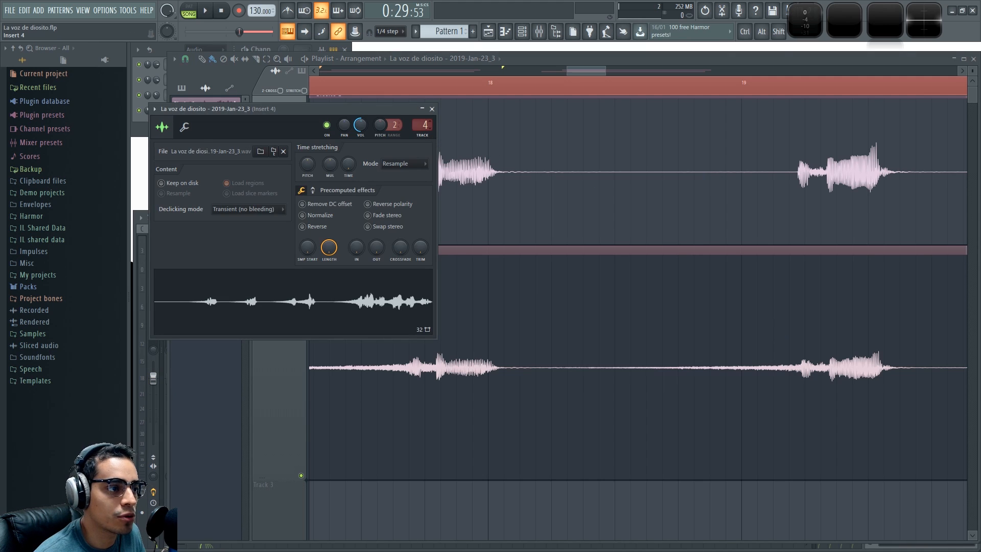
left_click(431, 109)
- Raise the dry level and lower the wet level of Fruity Reeverb 2 on mixer Insert 4
key("F9")
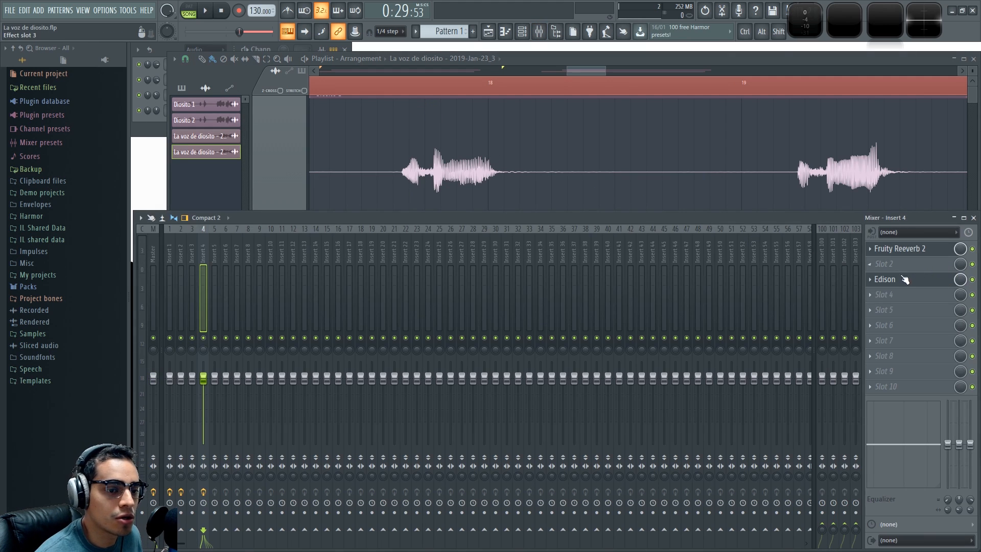
left_click(902, 249)
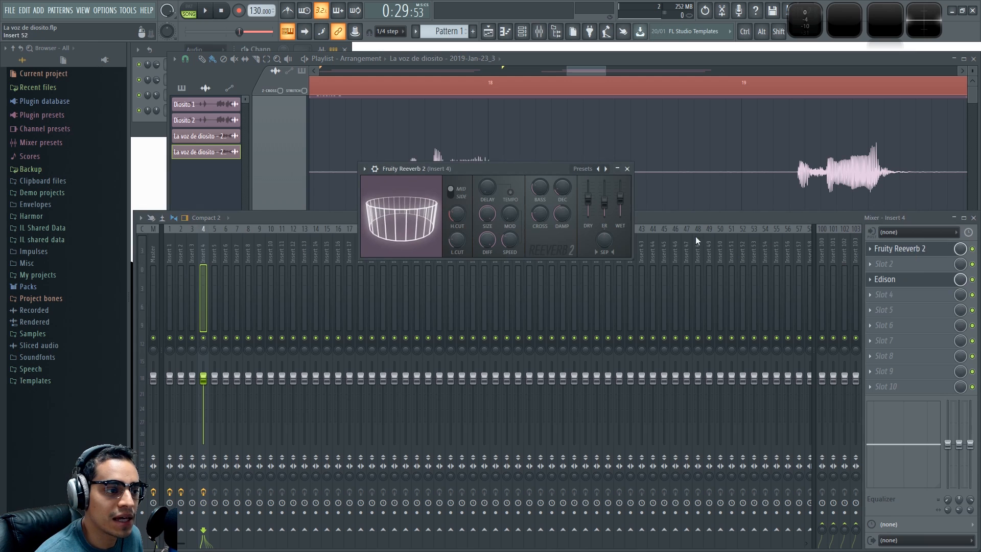
left_click_drag(554, 171, 531, 205)
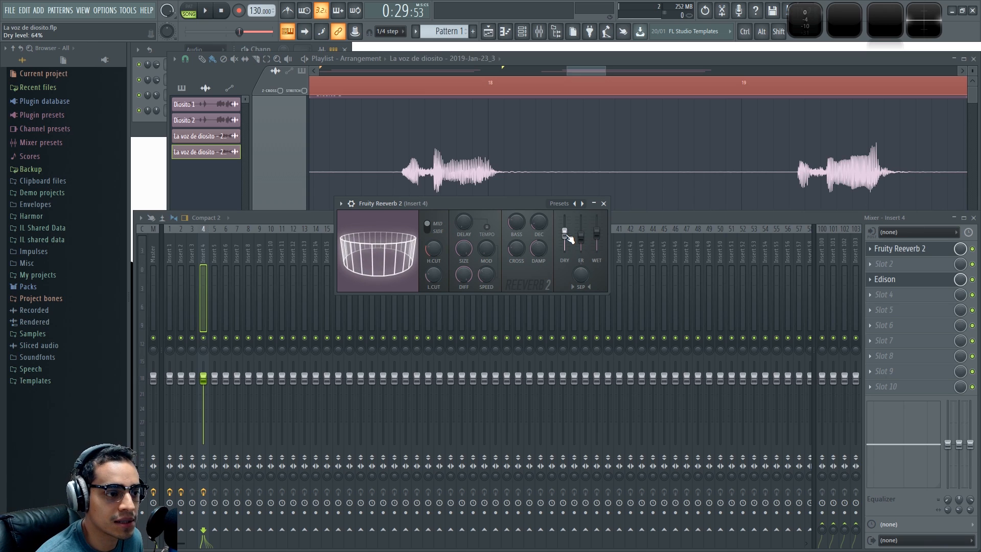
left_click_drag(565, 235, 565, 221)
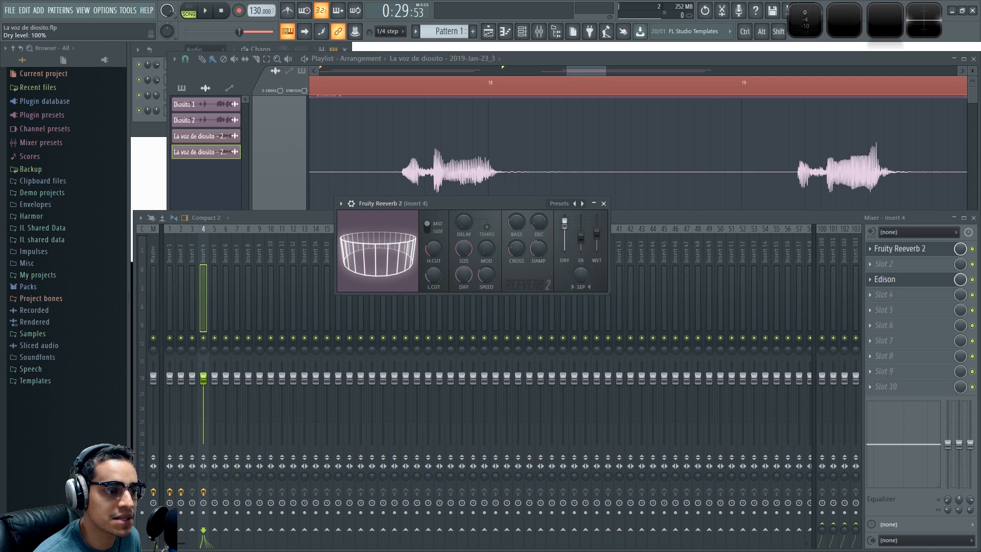
left_click_drag(598, 237, 598, 245)
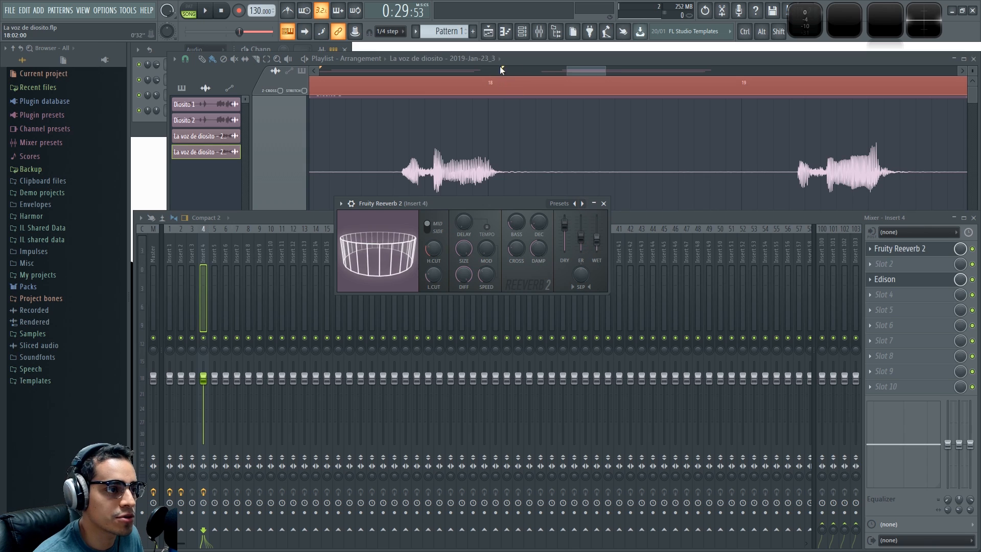
- Play both voice clips from bar 17 and reopen Fruity Reeverb 2 on Insert 4 while listening
left_click(551, 58)
key("space")
scroll(598, 202, "down", 2)
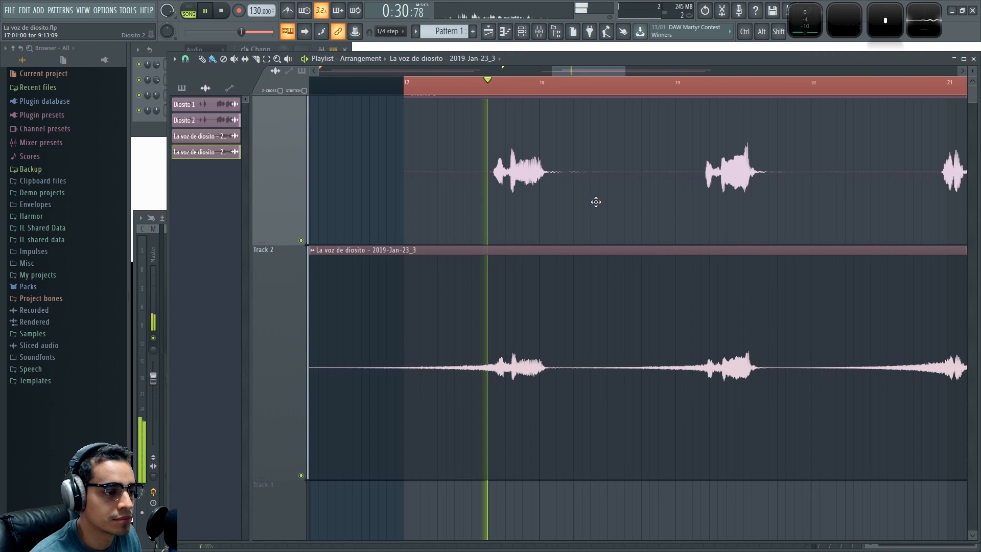
key("F9")
left_click(904, 282)
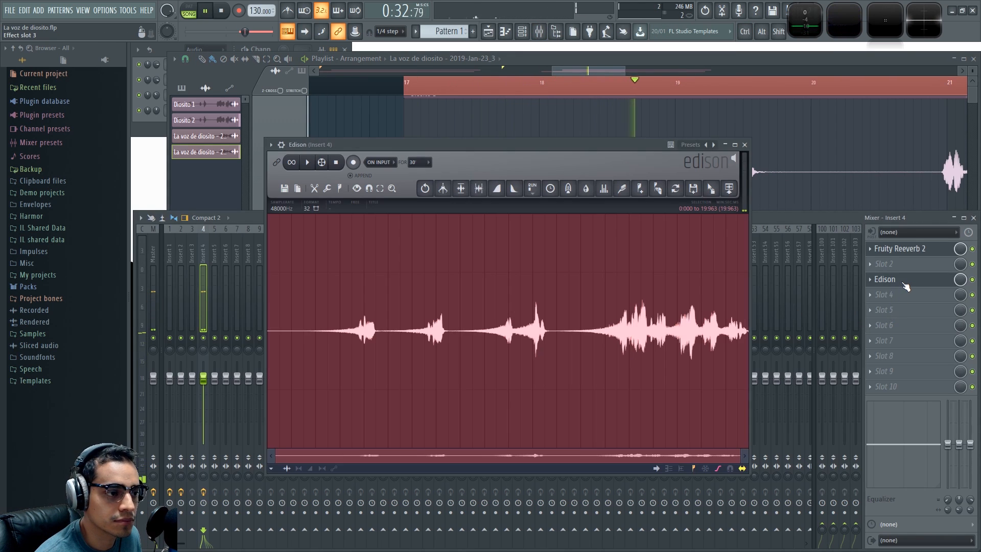
left_click(905, 280)
left_click(907, 248)
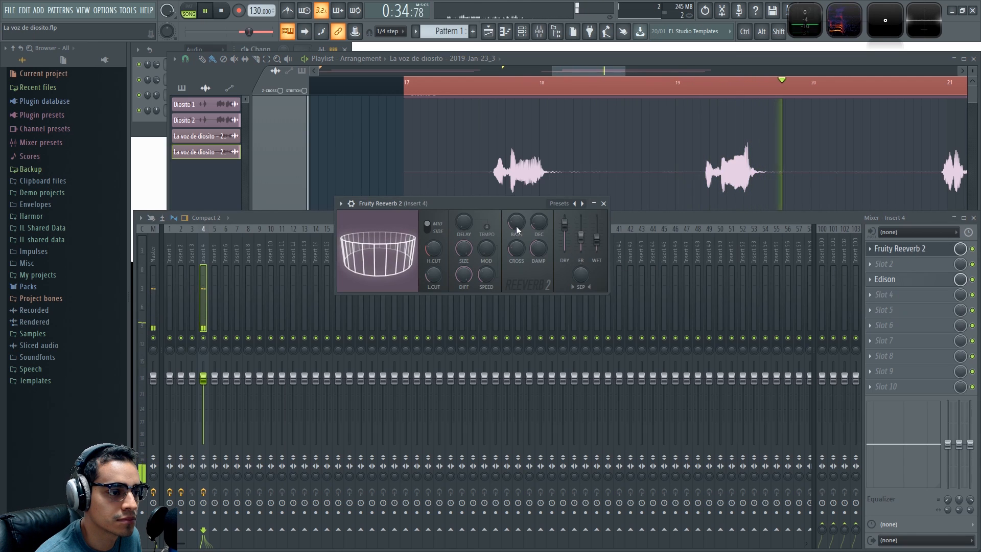
left_click_drag(487, 207, 495, 213)
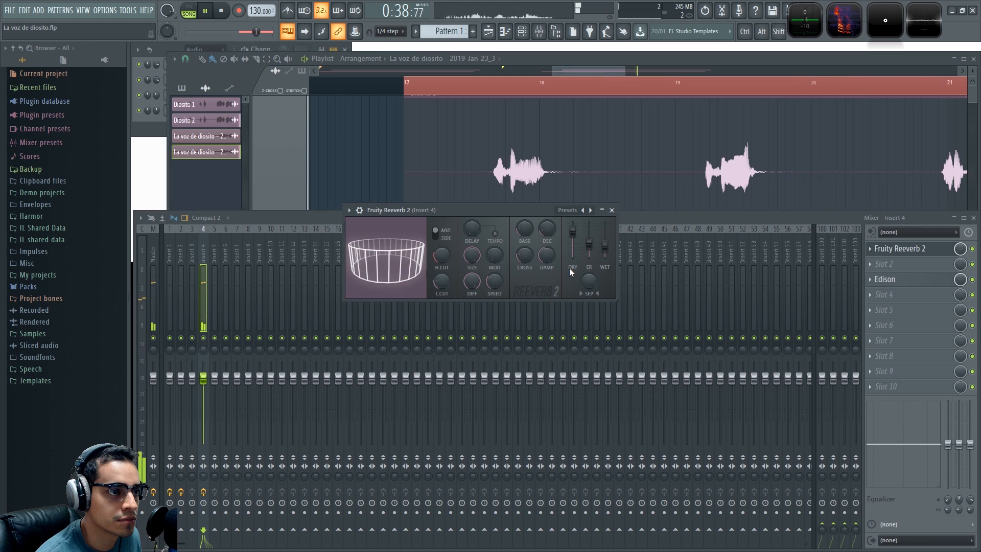
- Follow the two voice clips in the playlist through the end of the voice, then stop playback
key("F9")
scroll(836, 475, "down", 3, "ctrl")
scroll(767, 491, "up", 3, "ctrl")
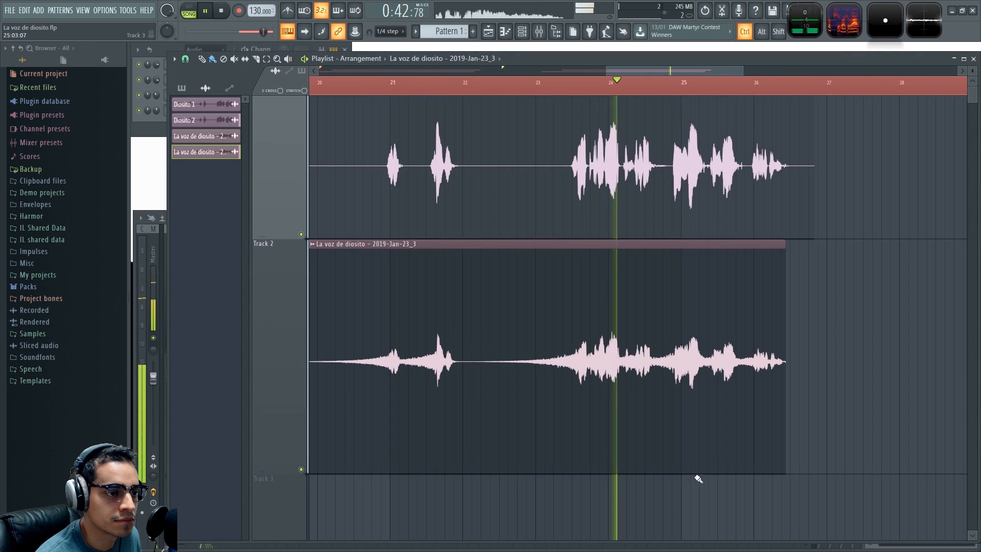
scroll(734, 480, "up", 1, "ctrl")
scroll(736, 482, "up", 3, "ctrl")
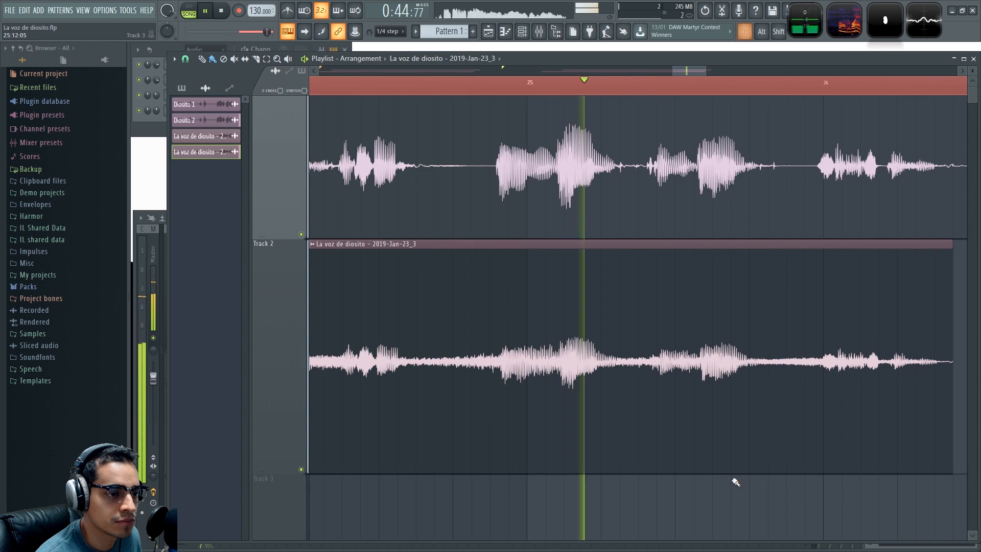
scroll(778, 476, "down", 3, "ctrl")
scroll(848, 410, "down", 2)
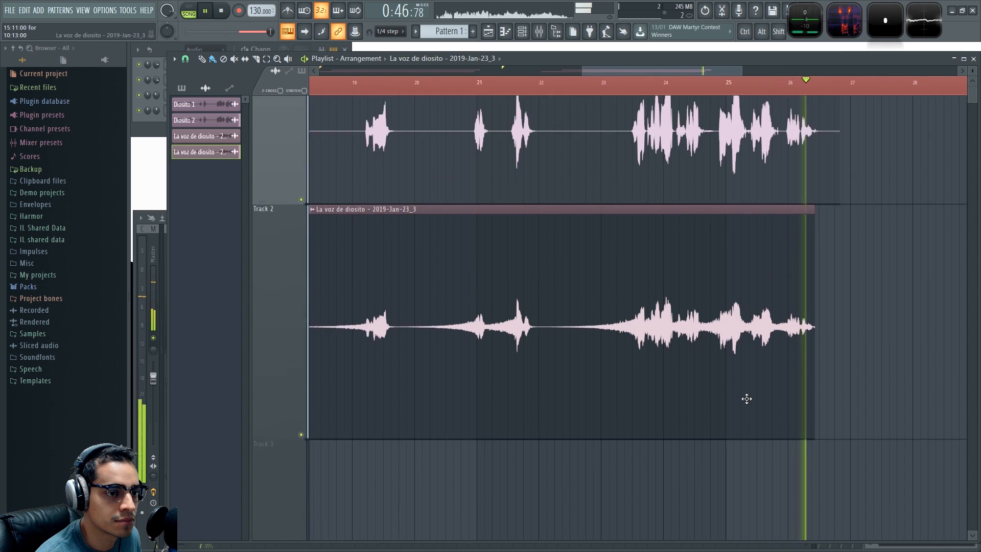
scroll(746, 398, "up", 2)
scroll(764, 402, "down", 2, "ctrl")
scroll(765, 401, "down", 1, "ctrl")
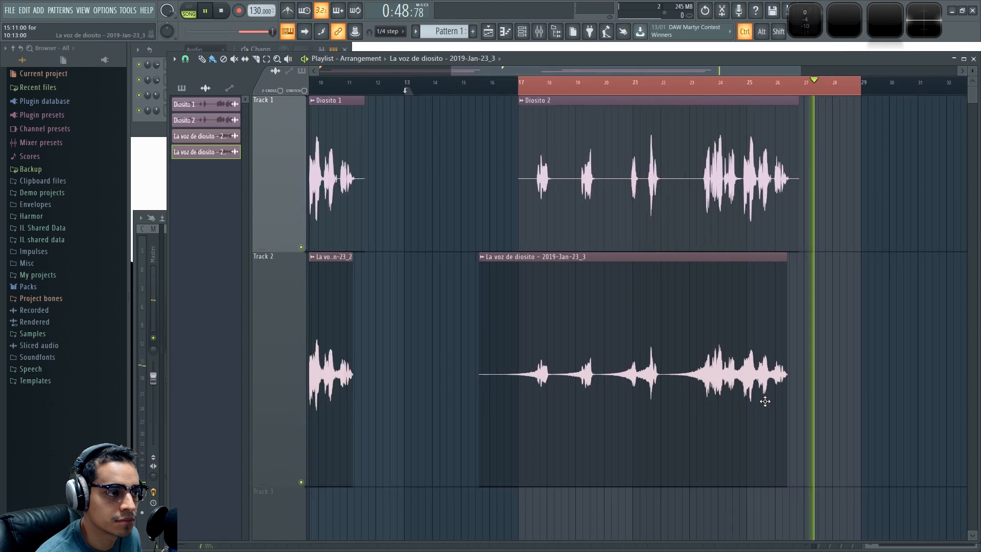
left_click(222, 11)
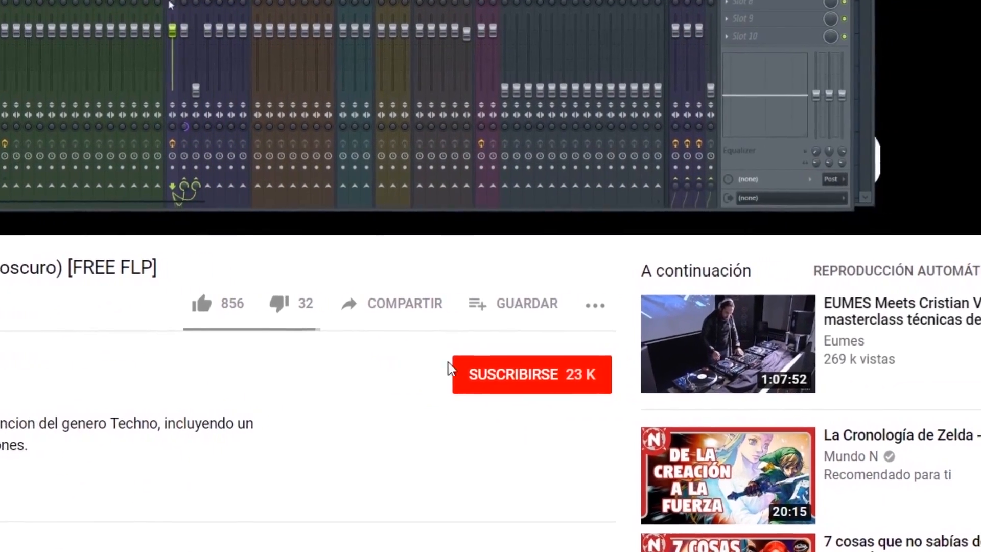
- Switch to the YouTube video page, subscribe to the channel and turn on its notifications
left_click(543, 381)
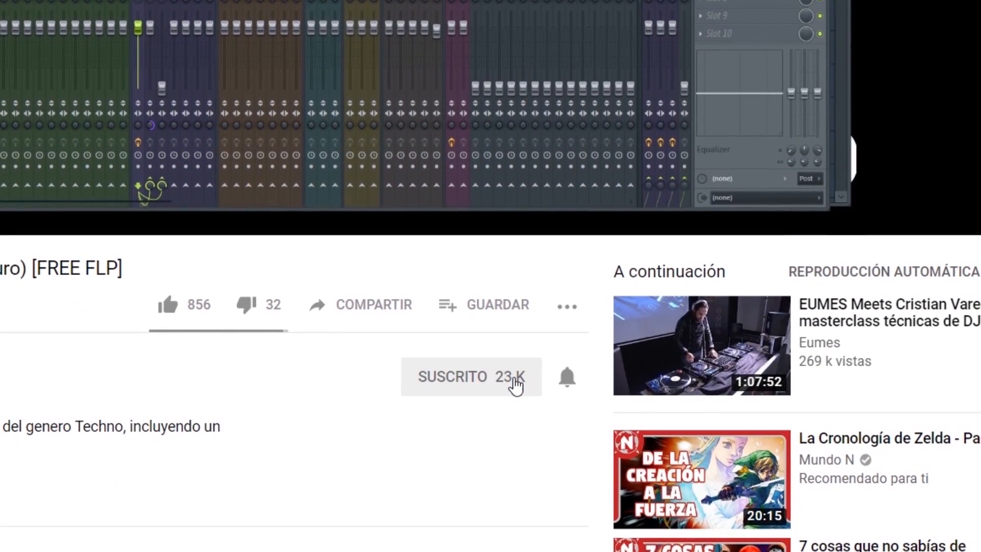
left_click(566, 383)
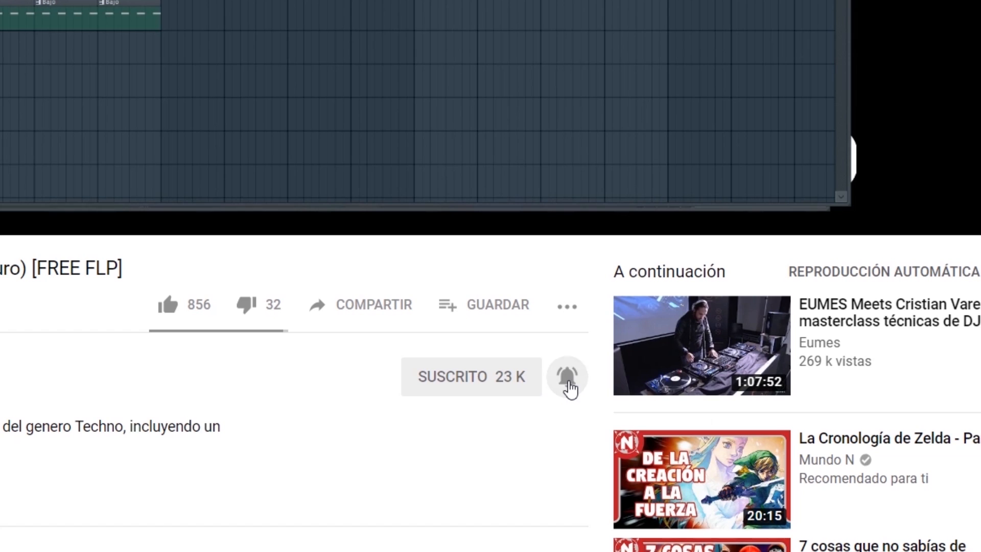